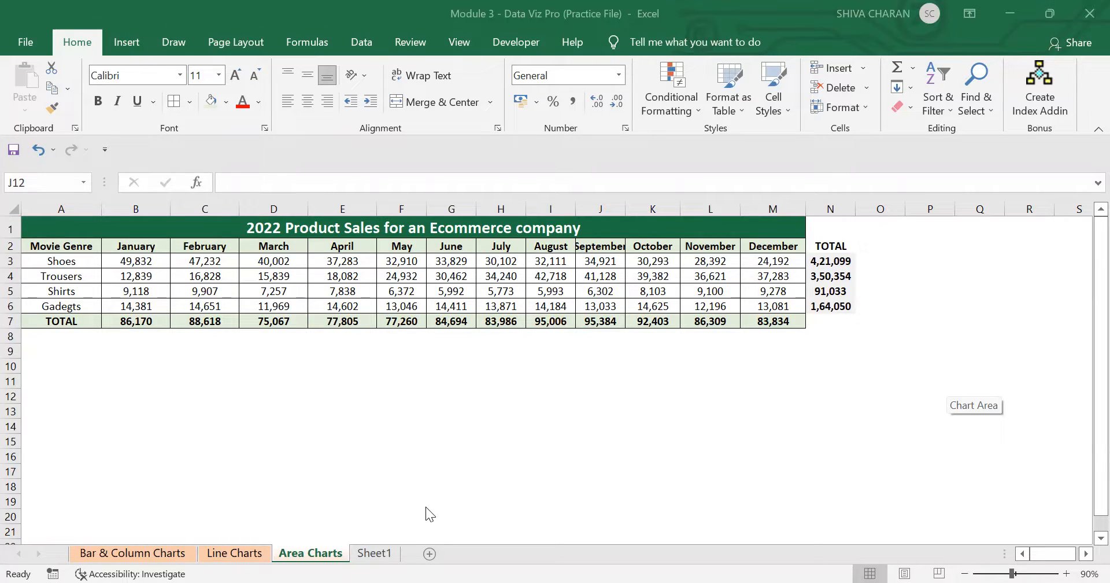
Read through the notes on Sheet1 about area charts and how they differ from line charts.
left_click(370, 558)
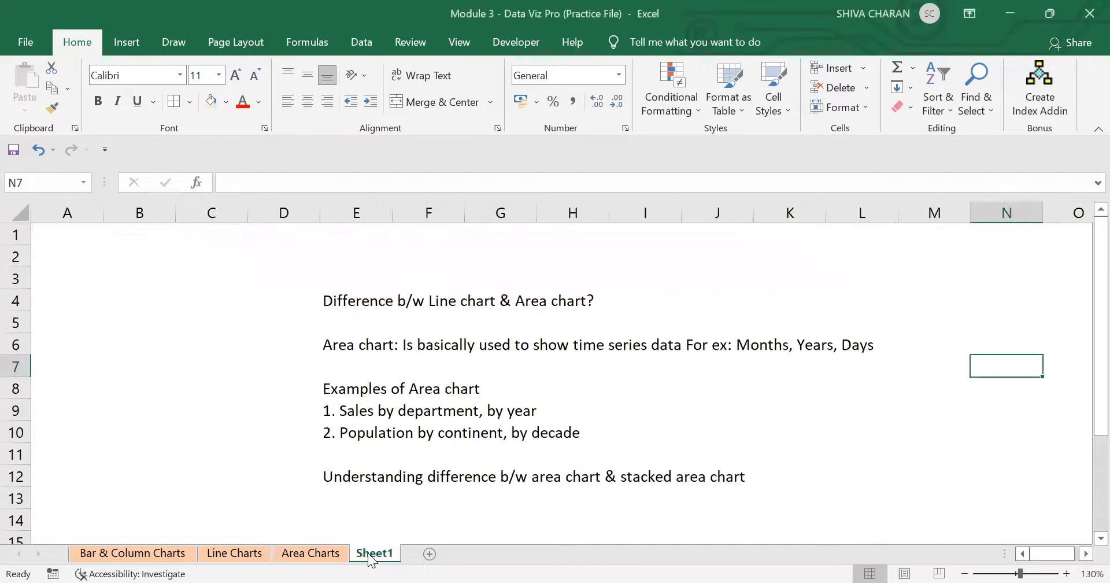
left_click(343, 301)
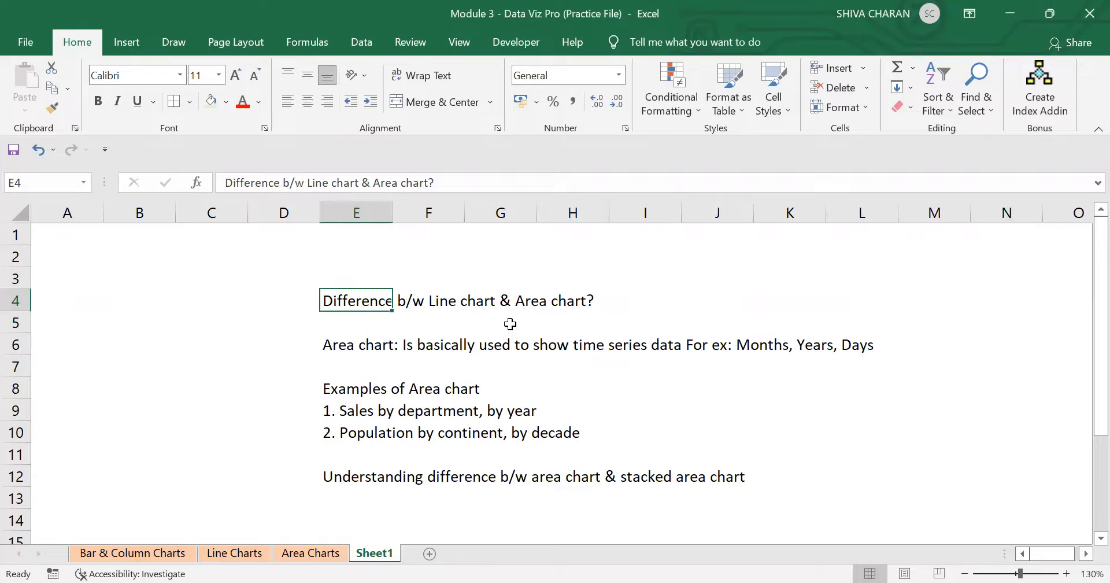
left_click(342, 473)
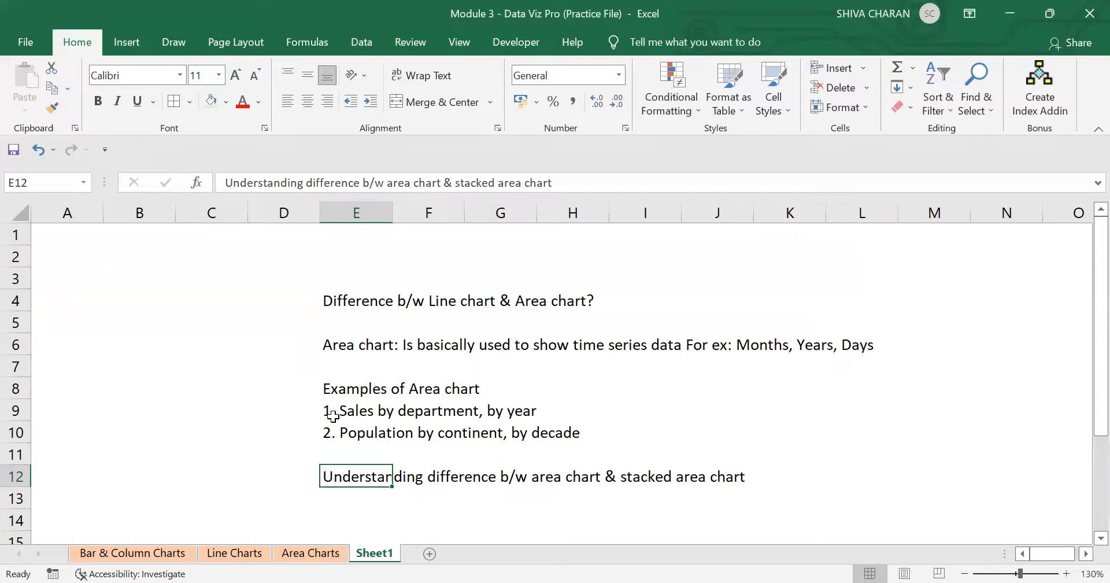
left_click(351, 347)
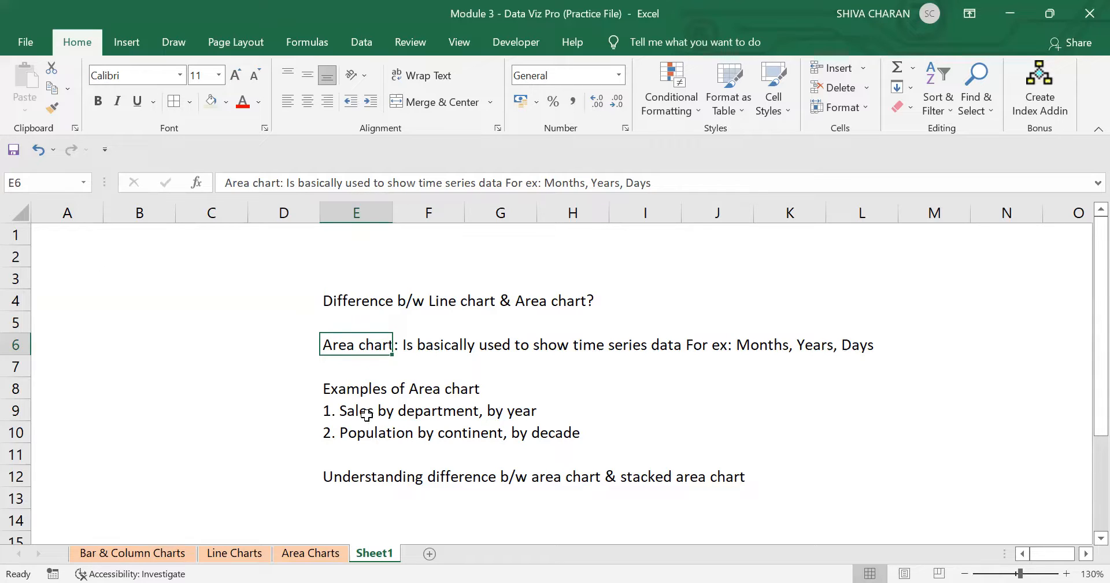
left_click(326, 388)
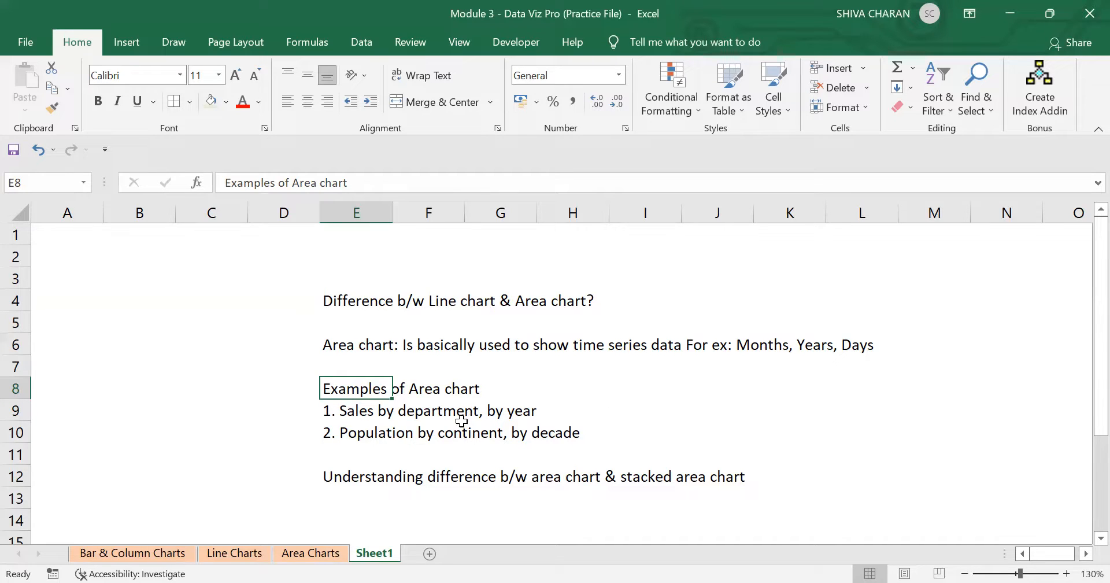
left_click(337, 514)
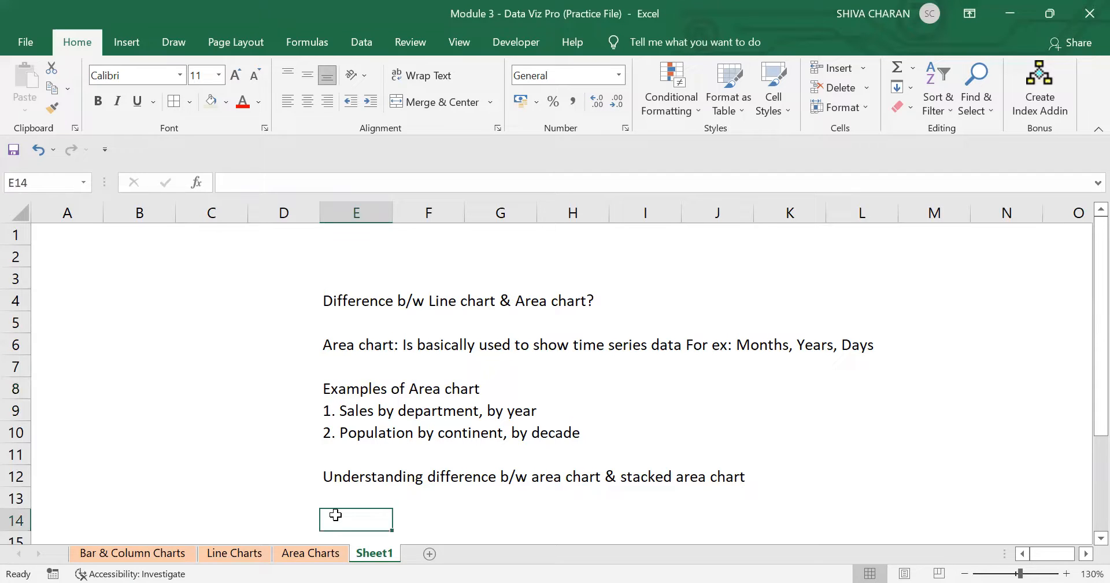
Return to the Area Charts sheet and look over the 2022 product sales table and its month headers.
left_click(311, 553)
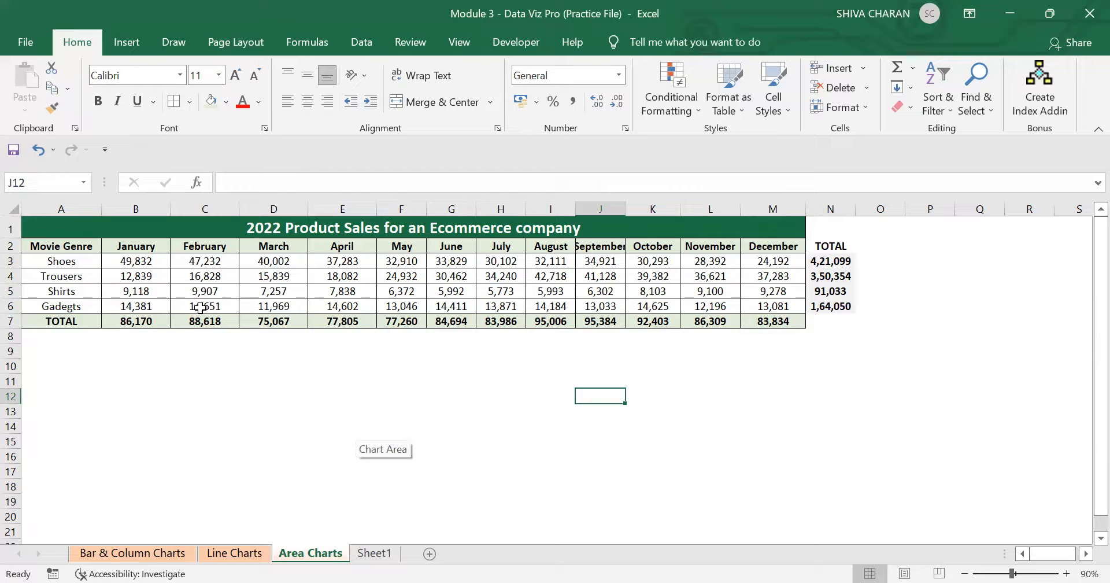
left_click_drag(75, 227, 495, 309)
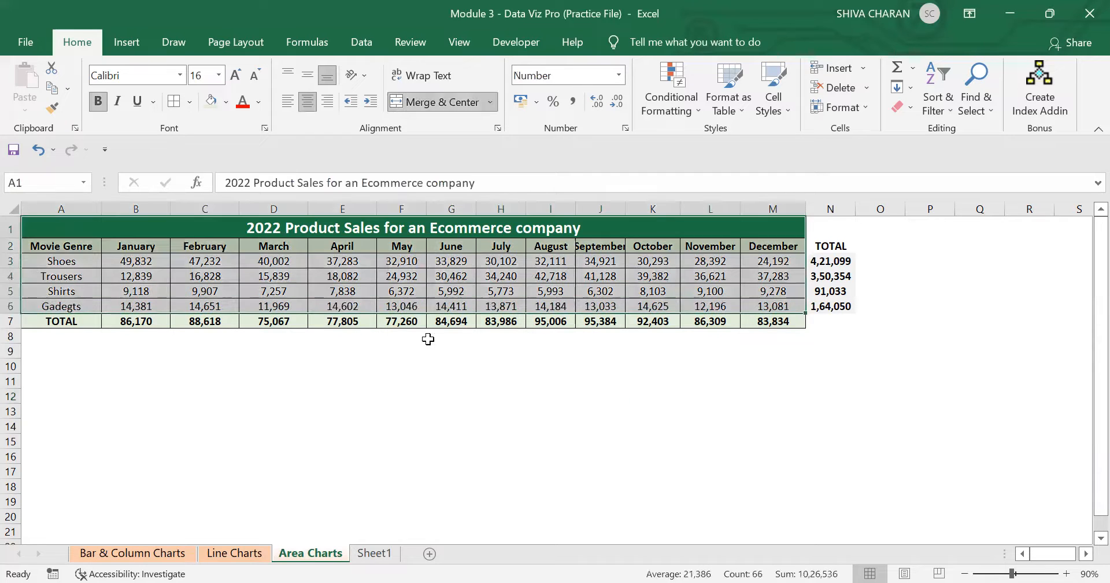
left_click(322, 355)
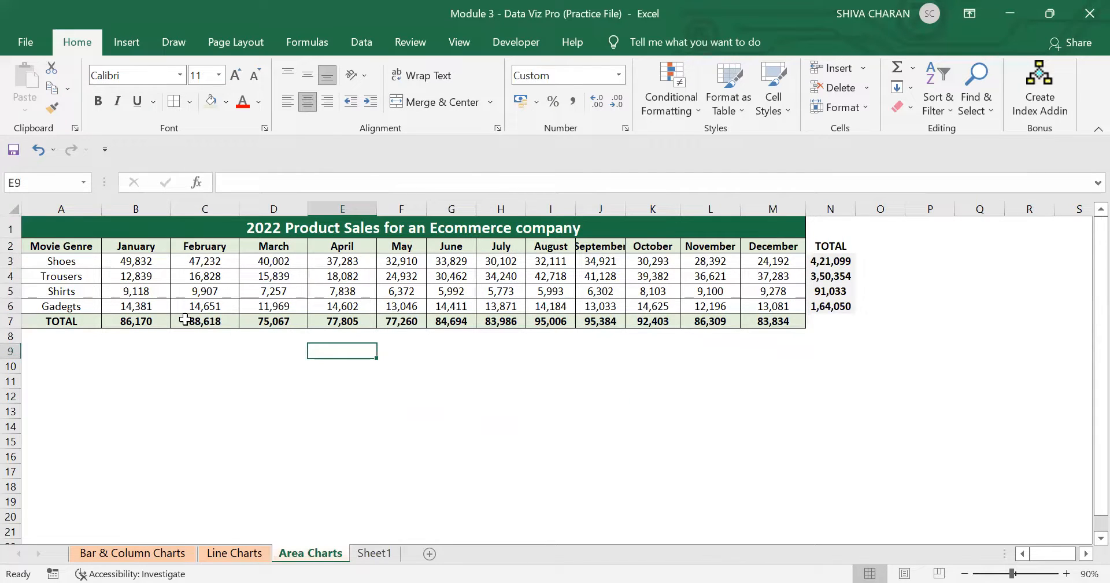
left_click_drag(152, 245, 746, 239)
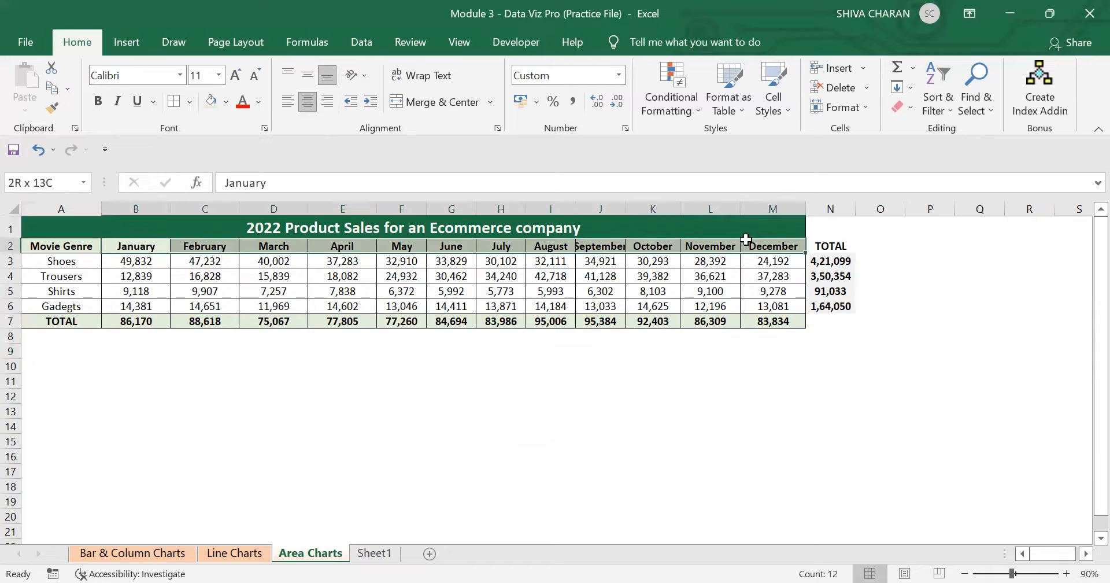
left_click(596, 396)
left_click(373, 476)
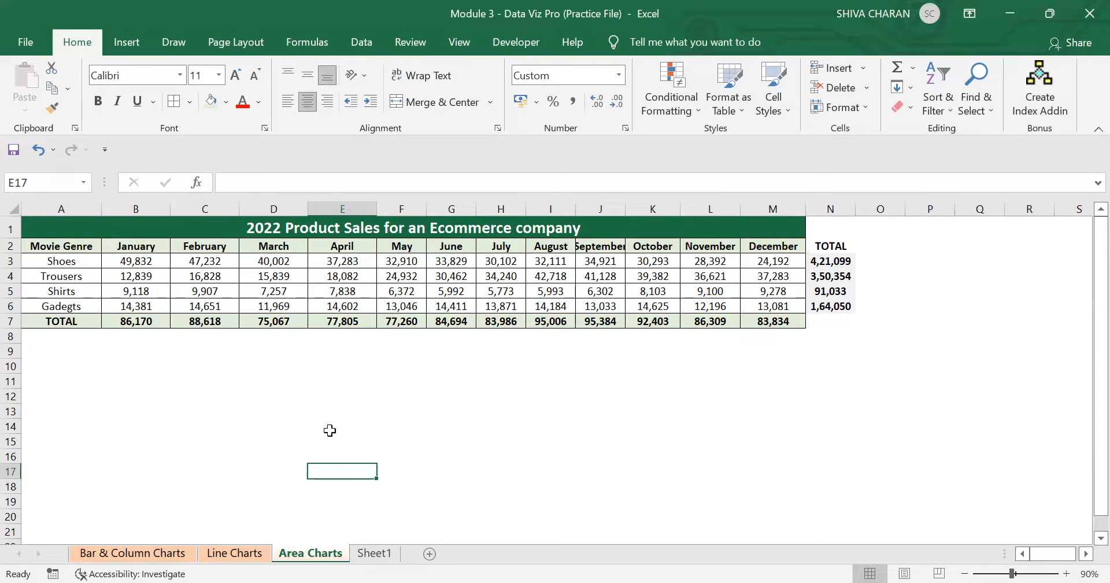
Insert a 2-D Line chart of the Shoes and Trousers monthly sales and place it below the table.
left_click_drag(62, 246, 783, 281)
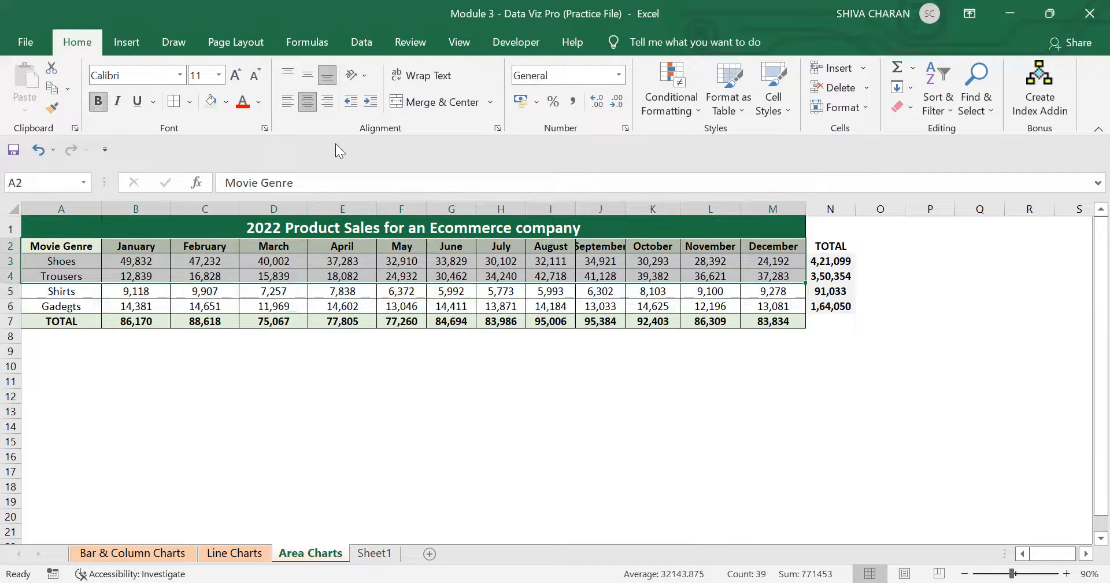
left_click(118, 49)
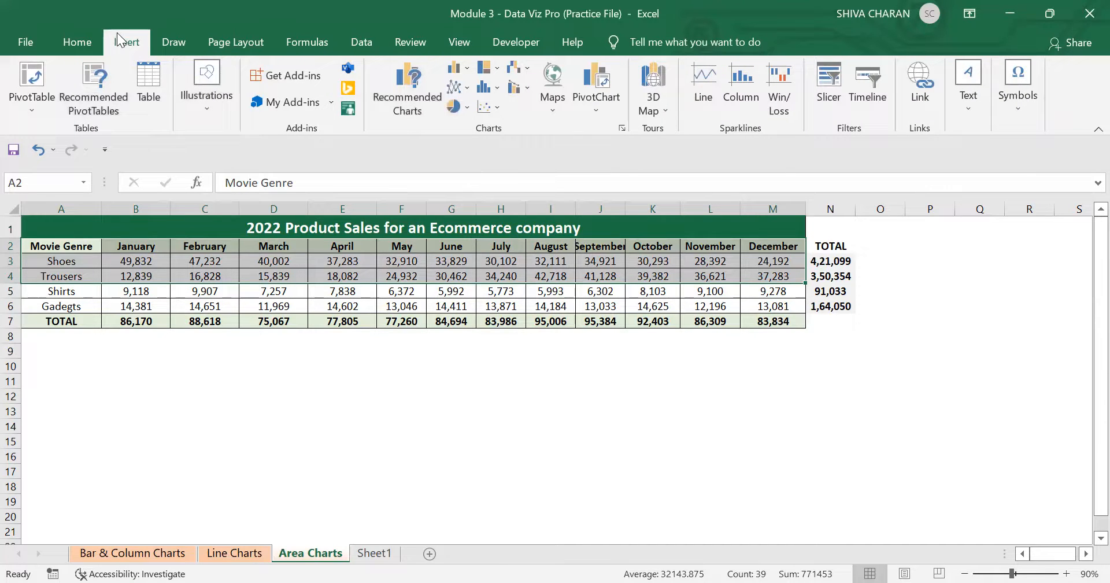
left_click(462, 88)
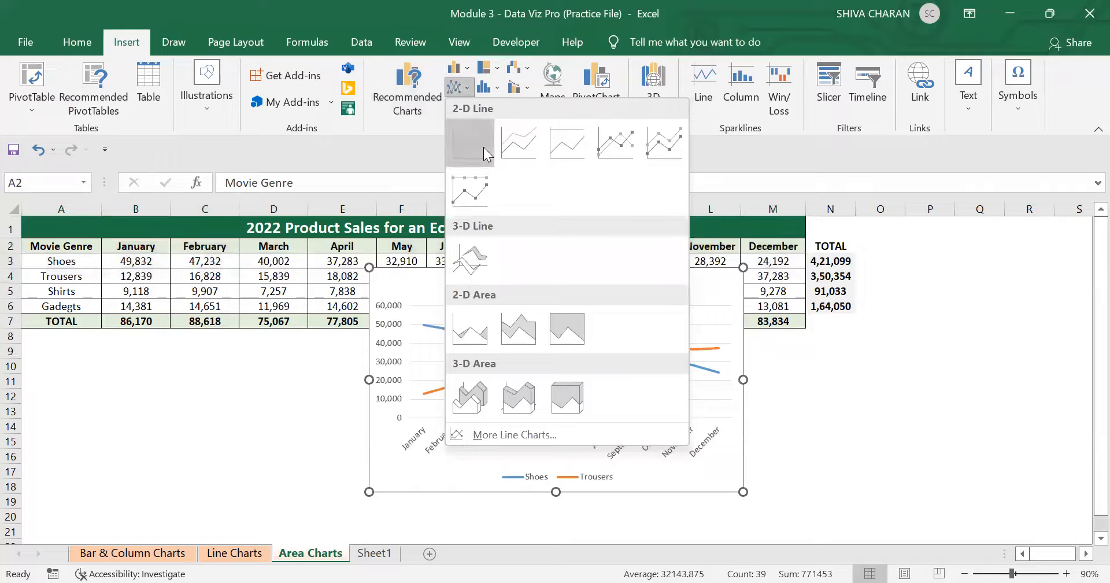
left_click(483, 147)
left_click_drag(682, 302, 328, 356)
left_click(964, 572)
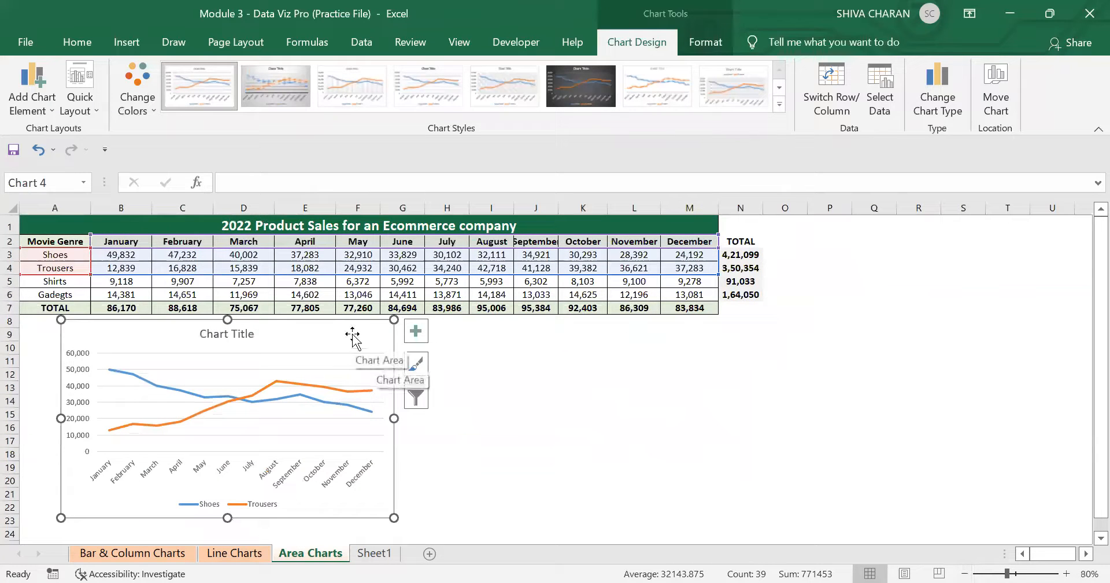
Insert a 2-D Area chart from the same Shoes and Trousers rows and place it beside the line chart.
left_click(93, 41)
left_click(125, 42)
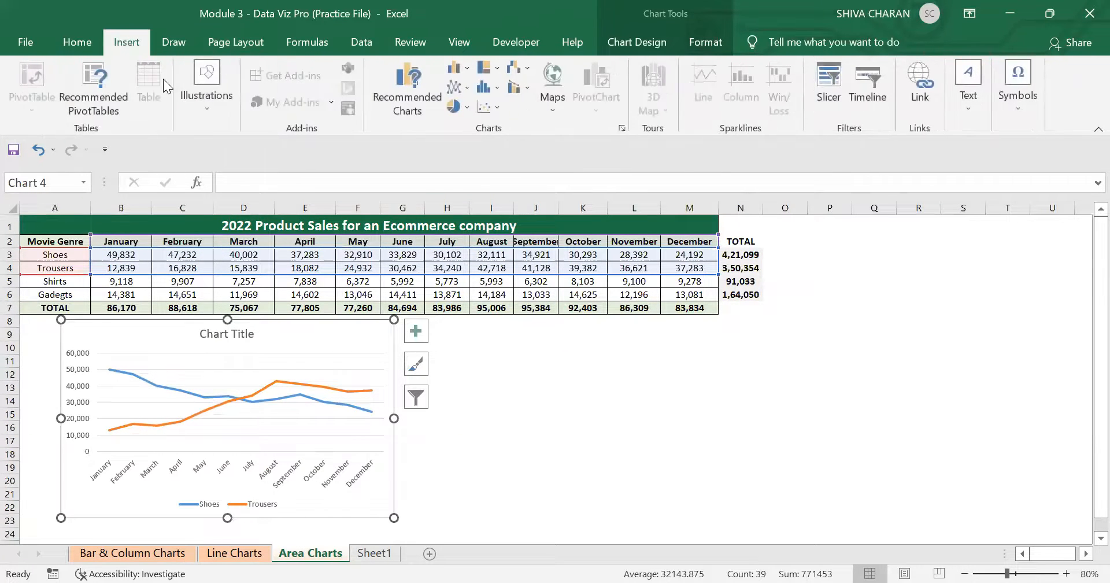
left_click_drag(64, 241, 681, 266)
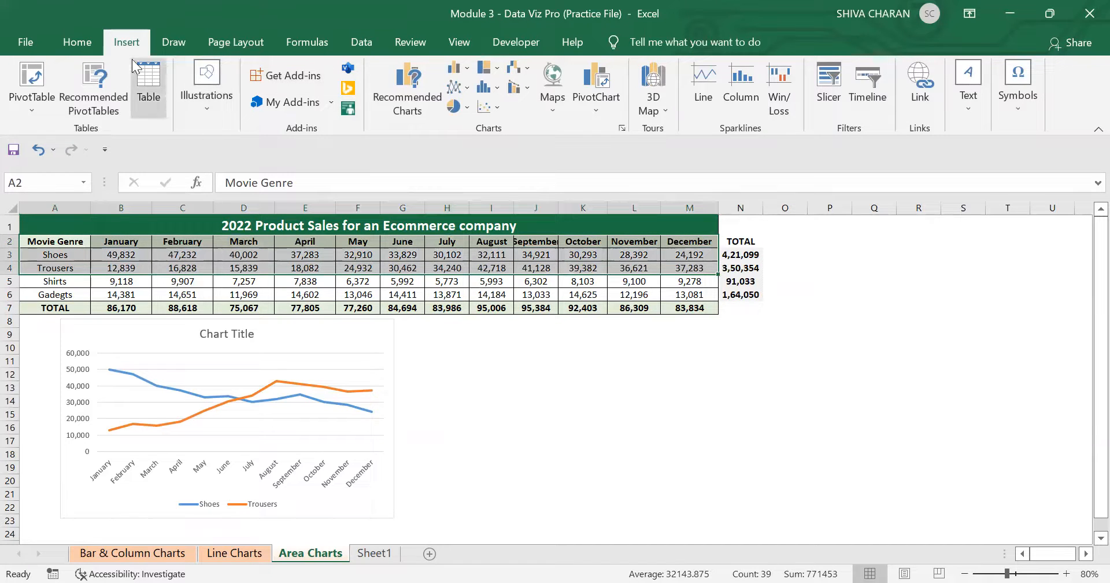
left_click(455, 88)
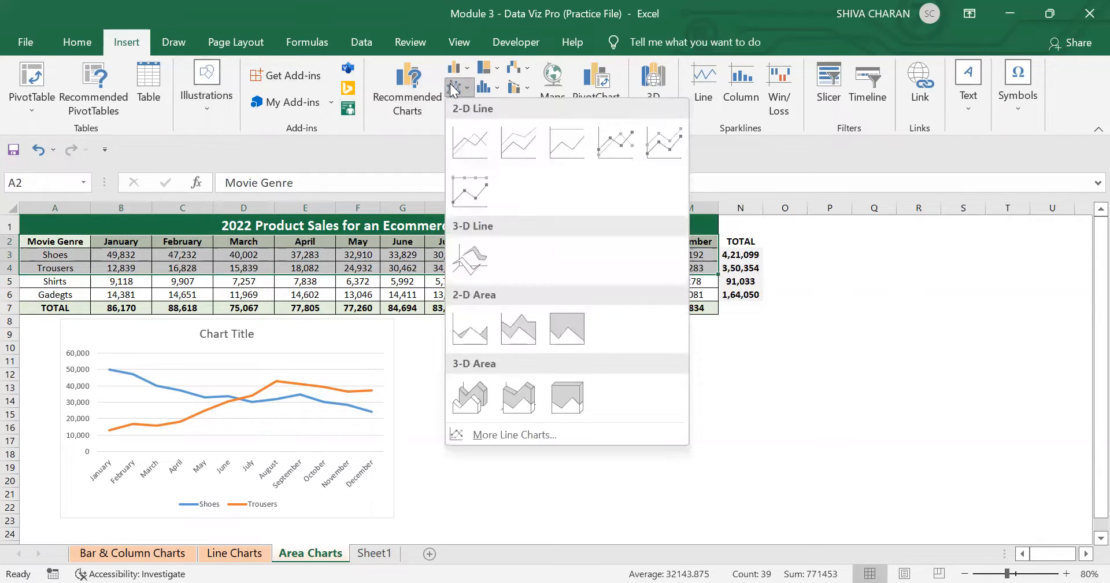
left_click(474, 326)
left_click_drag(622, 291, 646, 330)
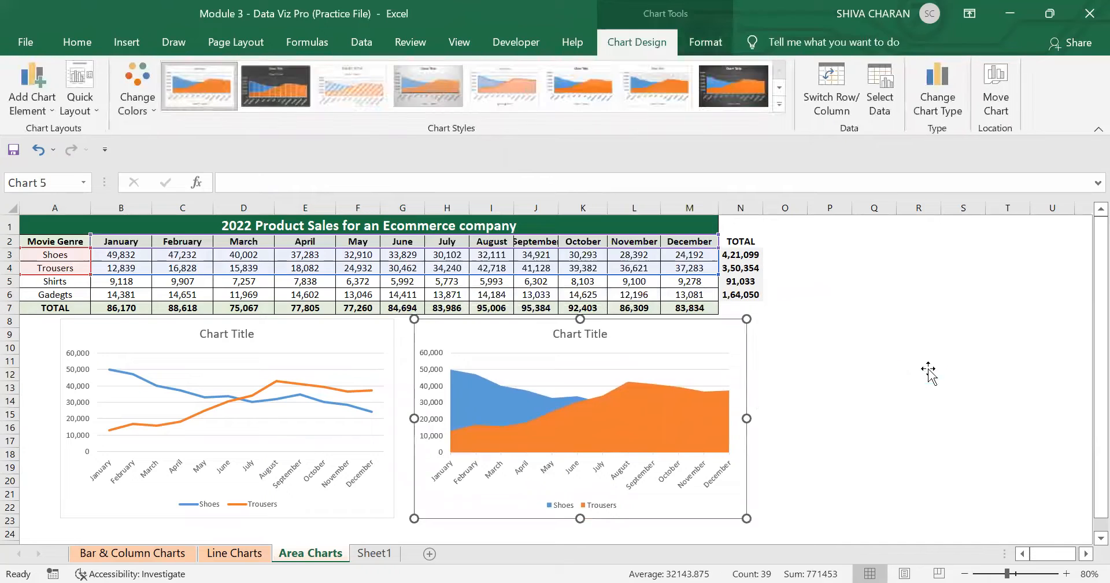
left_click(928, 371)
Delete both the line chart and the area chart from the sheet.
left_click(335, 340)
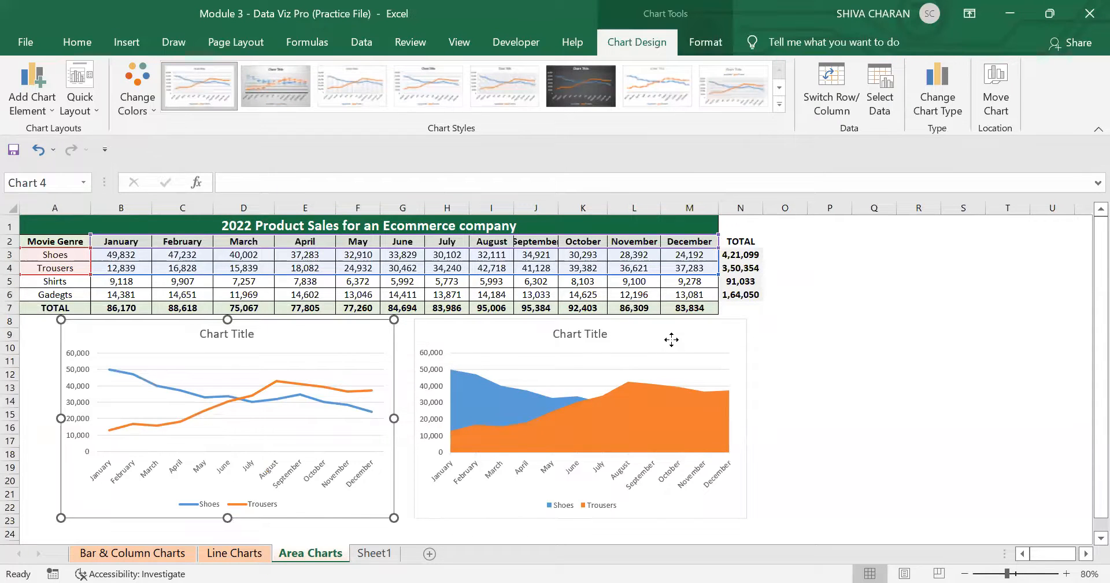
left_click(518, 404)
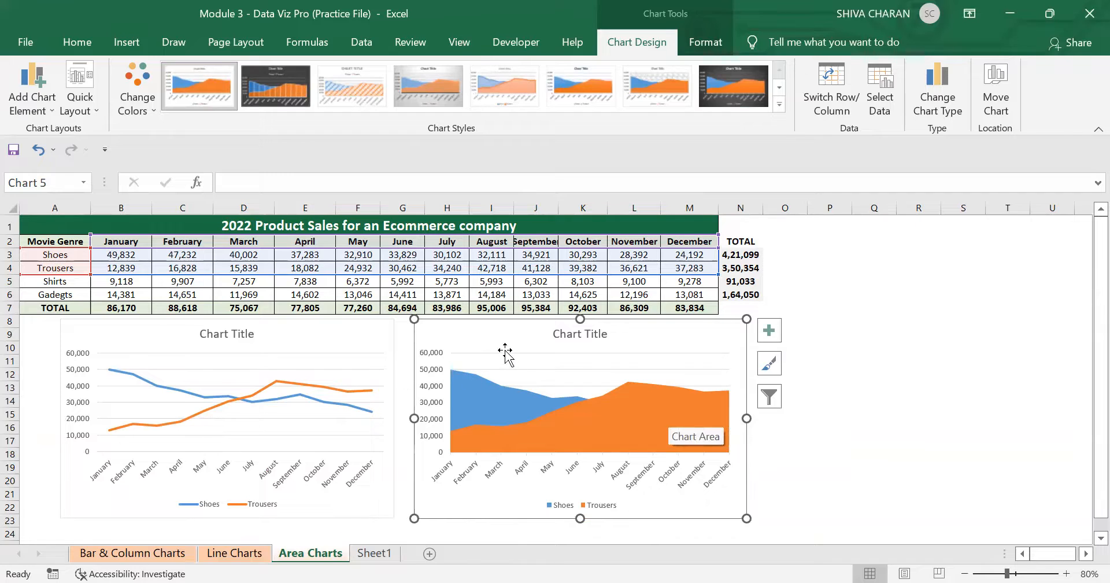
key("Delete")
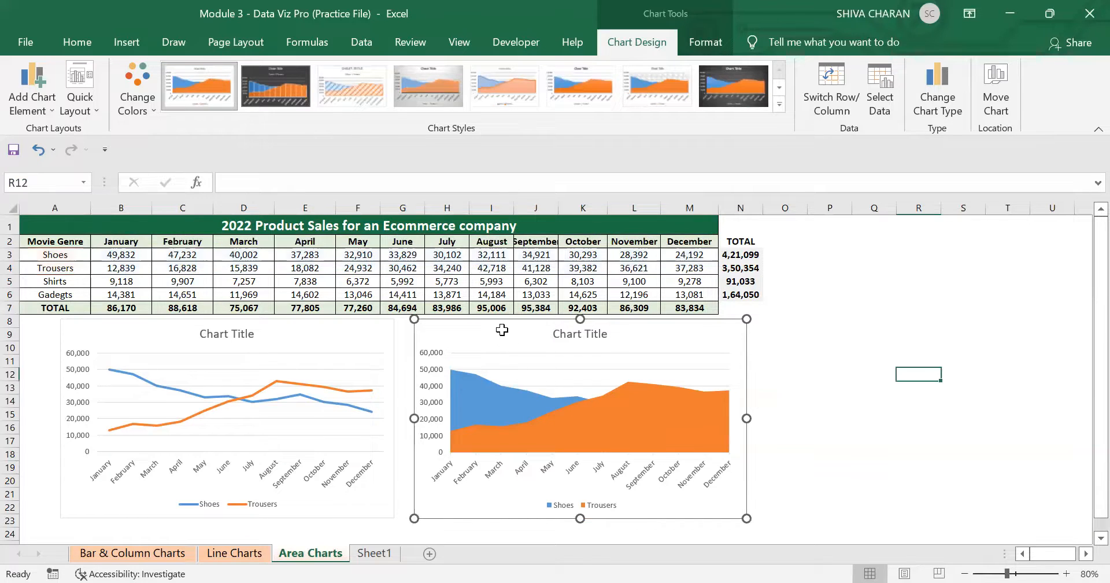
left_click(385, 343)
key("Delete")
left_click(387, 373)
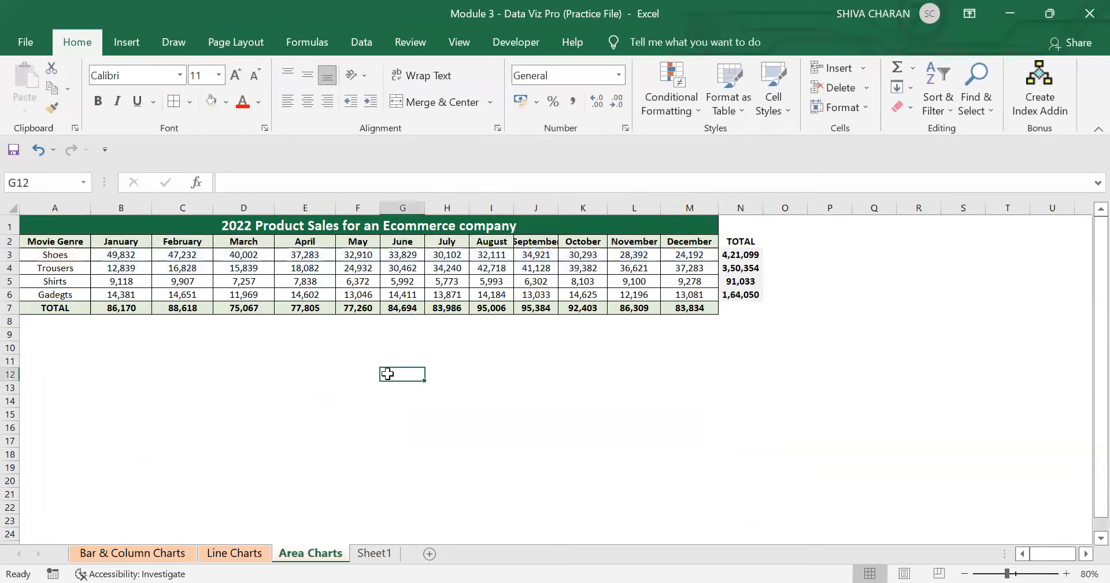
Insert a 2-D Area chart of the Shoes and Trousers monthly sales and place it below the table's left side.
left_click_drag(58, 243, 689, 270)
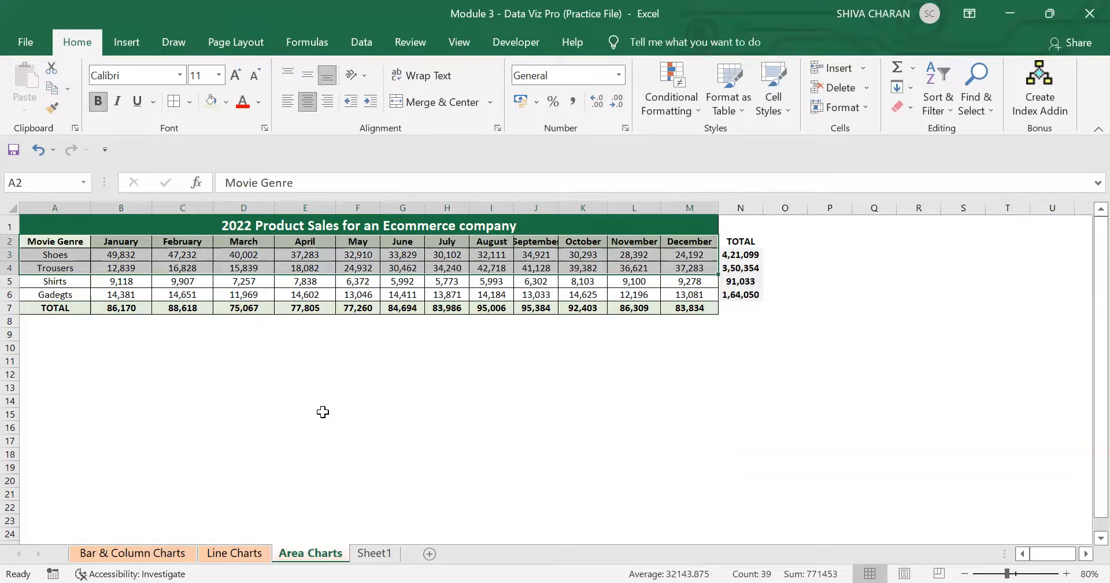
left_click(225, 437)
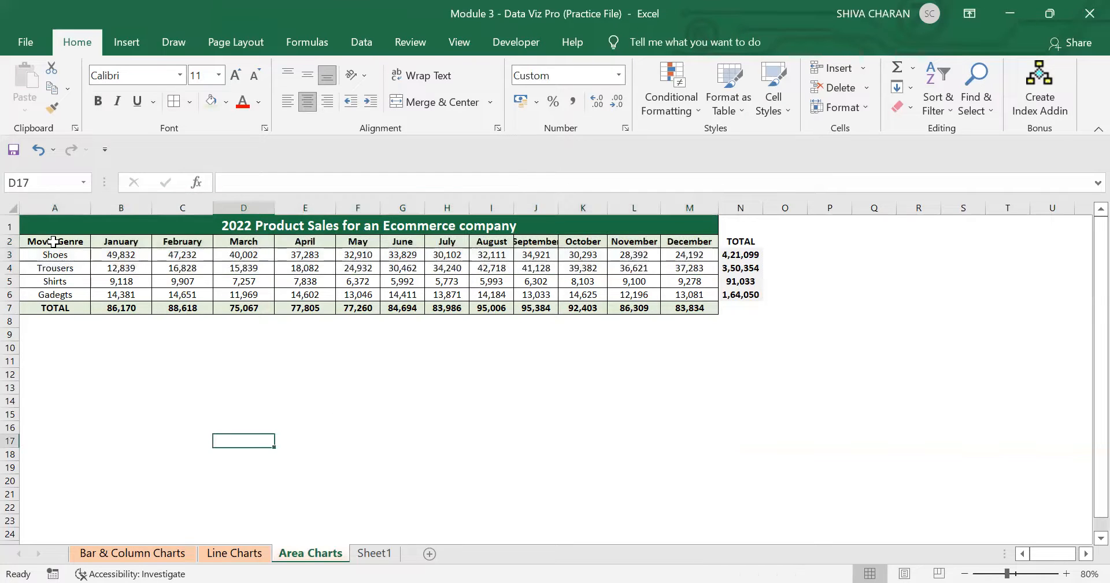
left_click_drag(52, 241, 697, 265)
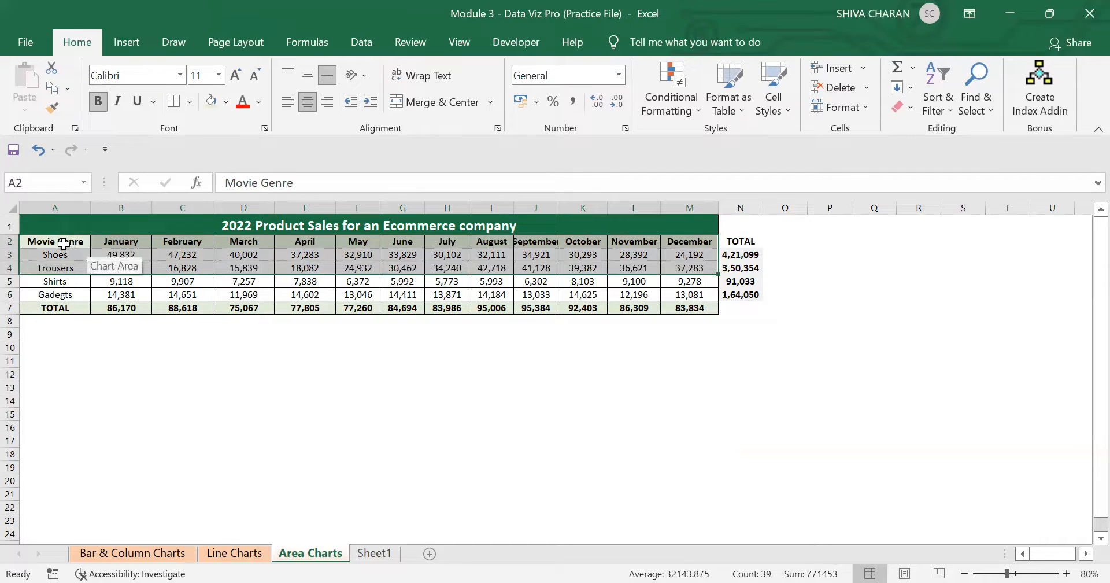
left_click(126, 42)
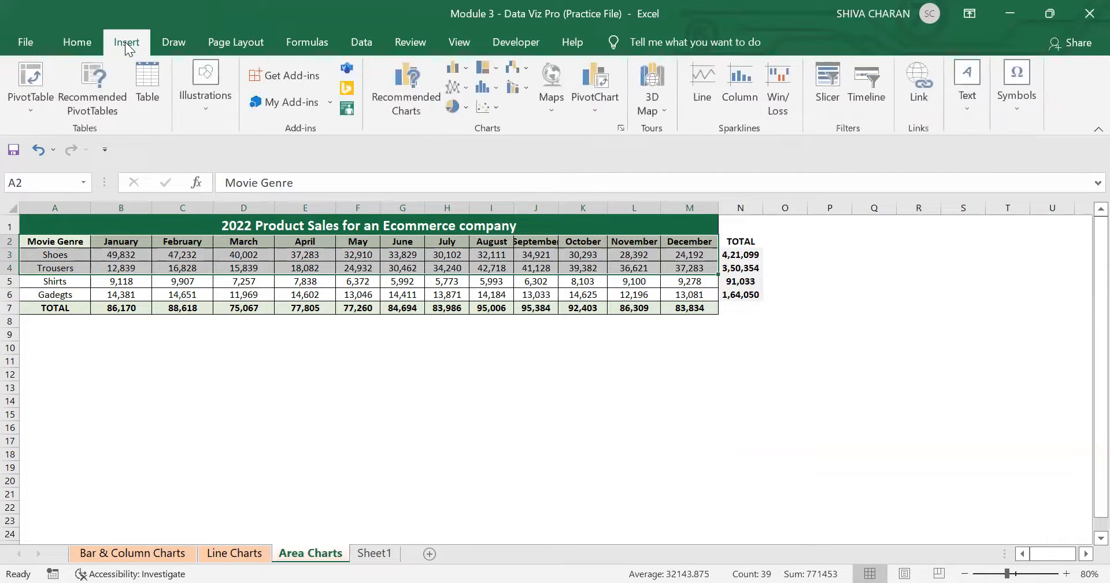
left_click(456, 67)
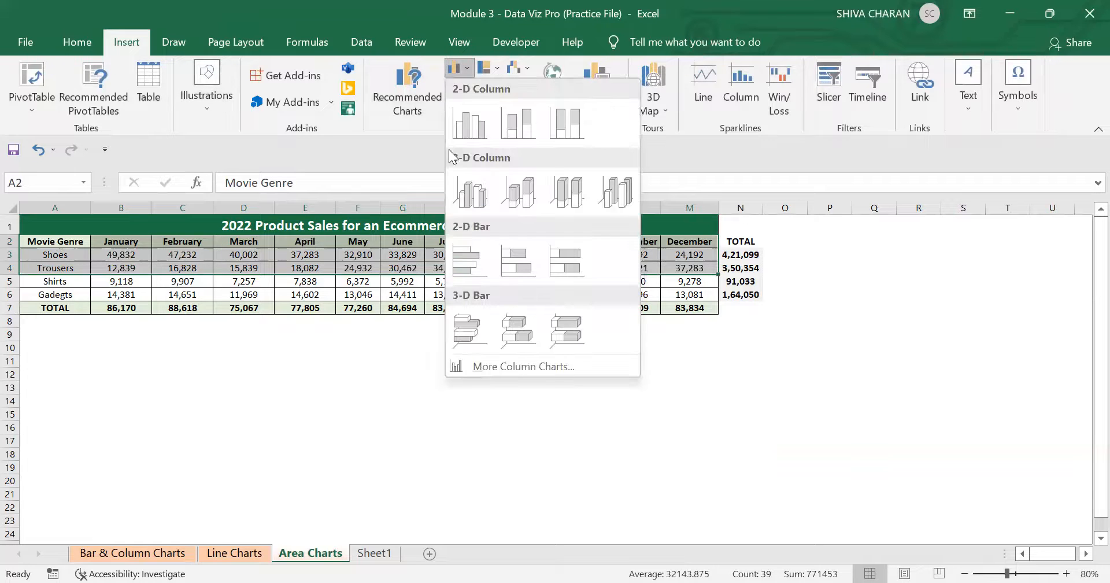
left_click(457, 67)
left_click(454, 87)
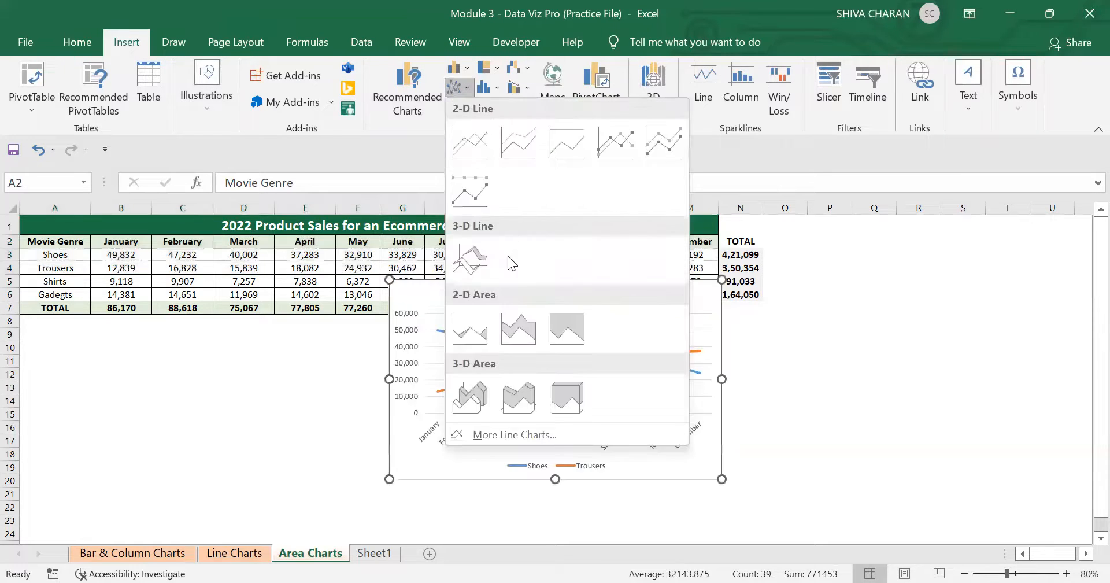
left_click(478, 341)
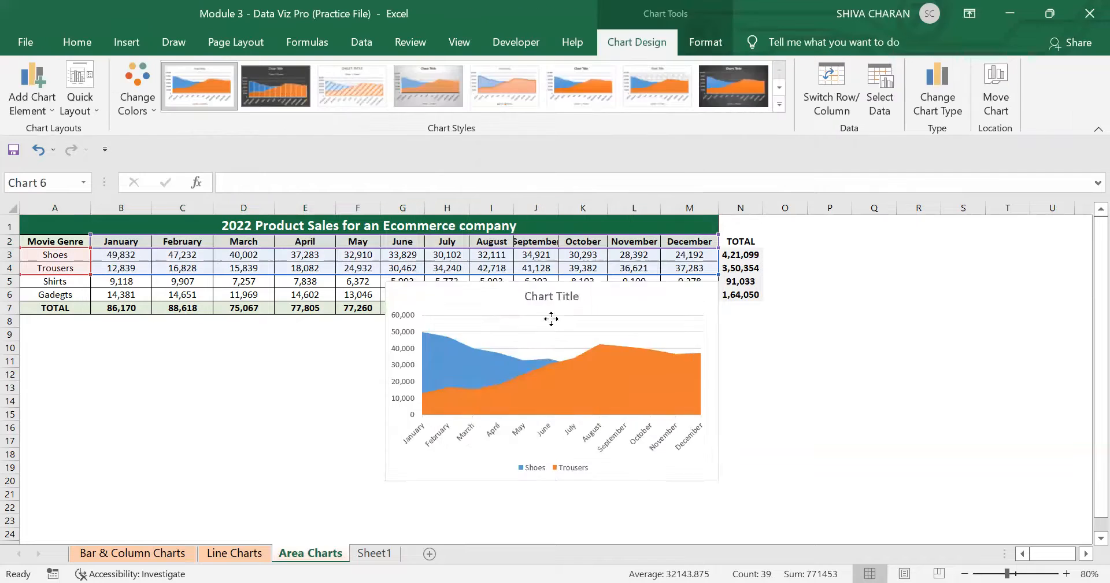
mouse_move(550, 317)
left_mouse_down()
mouse_move(345, 354)
mouse_move(282, 335)
left_mouse_up()
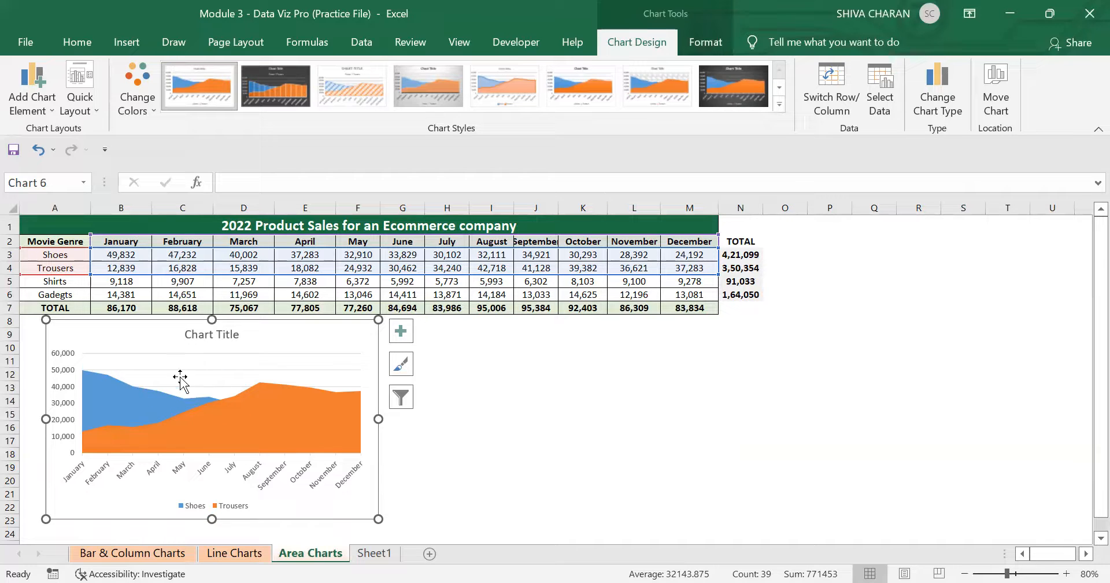
Select the Trousers and Shoes series in turn to compare their overlapping areas.
left_click(214, 422)
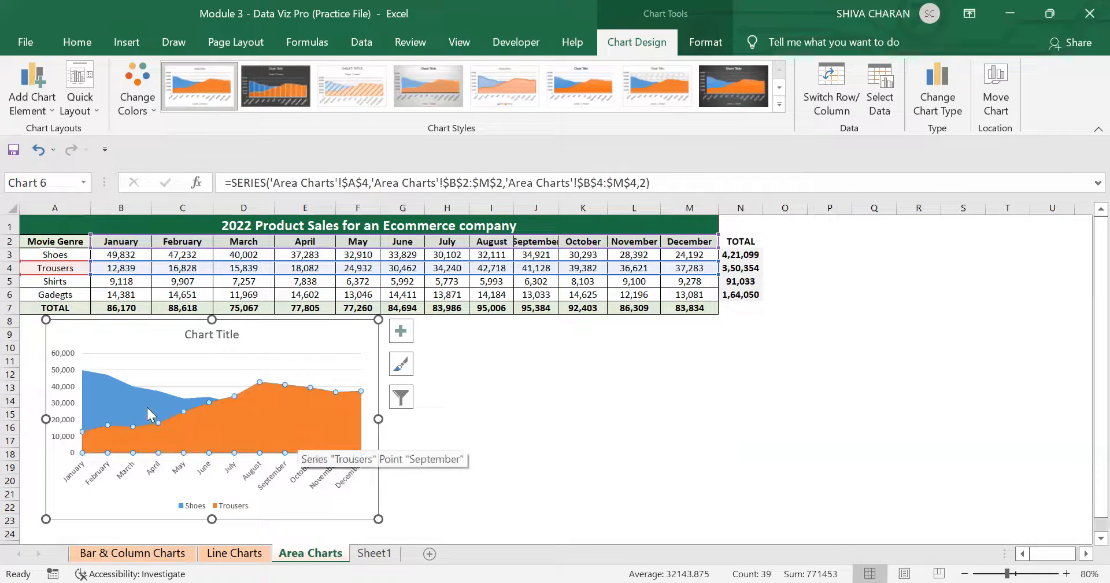
left_click(120, 407)
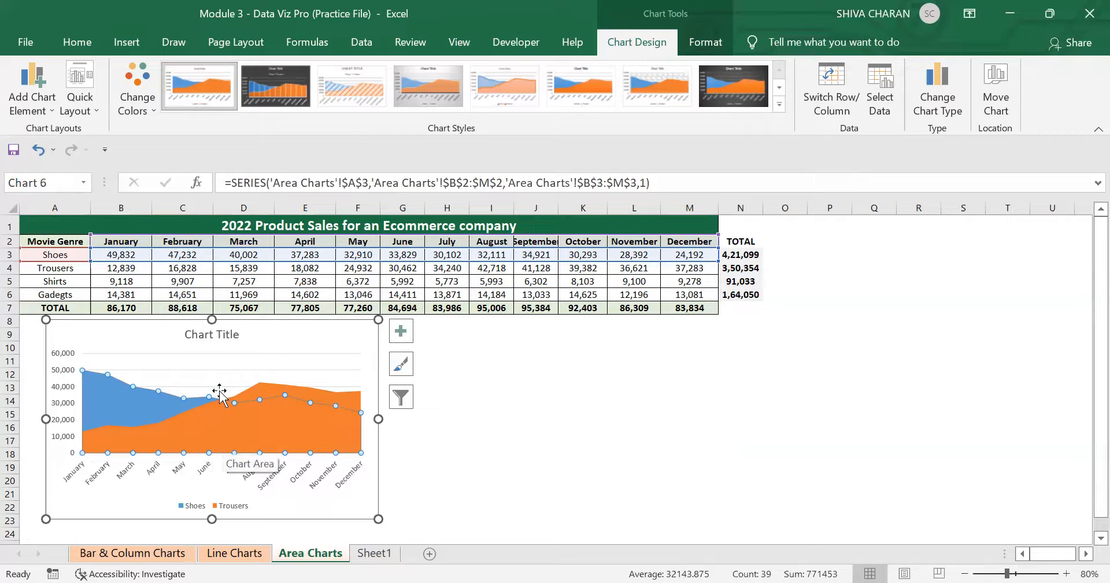
left_click(263, 425)
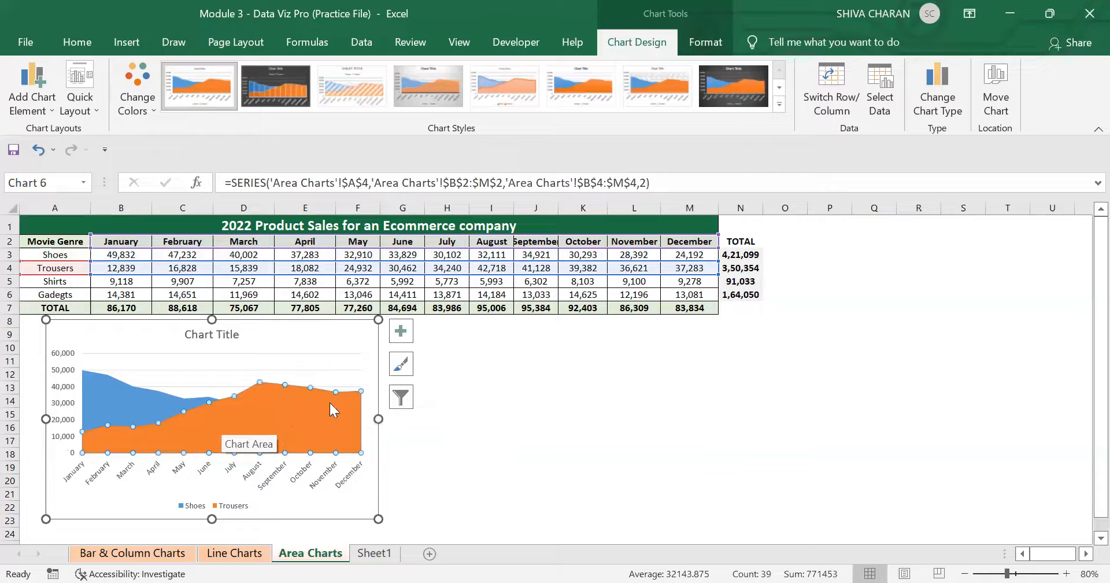
left_click(111, 393)
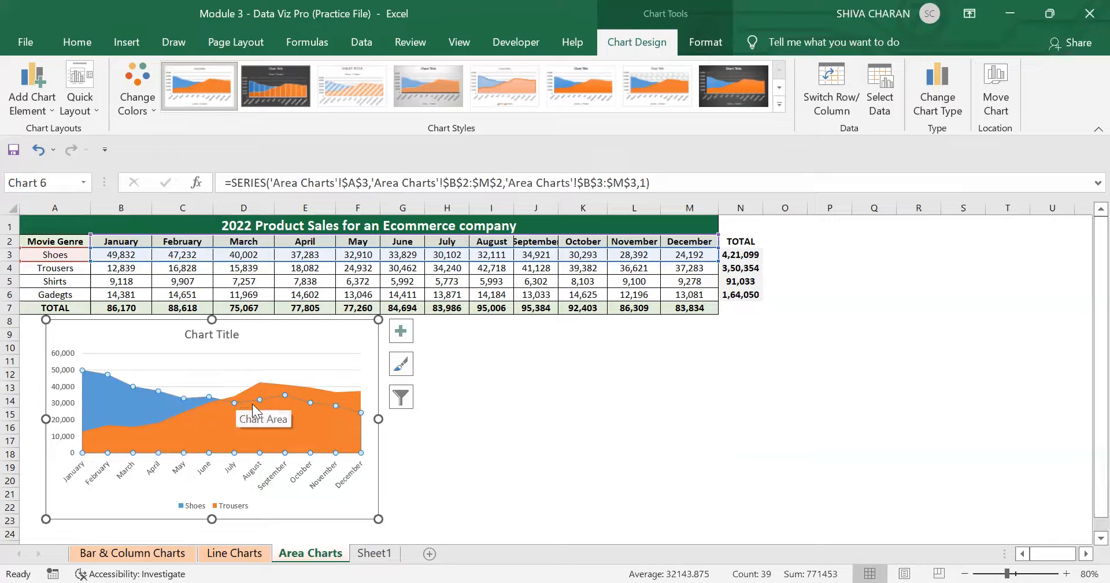
Shrink the area chart's source range to the Shoes row only, then restore it to the Shoes and Trousers rows.
left_click(342, 416)
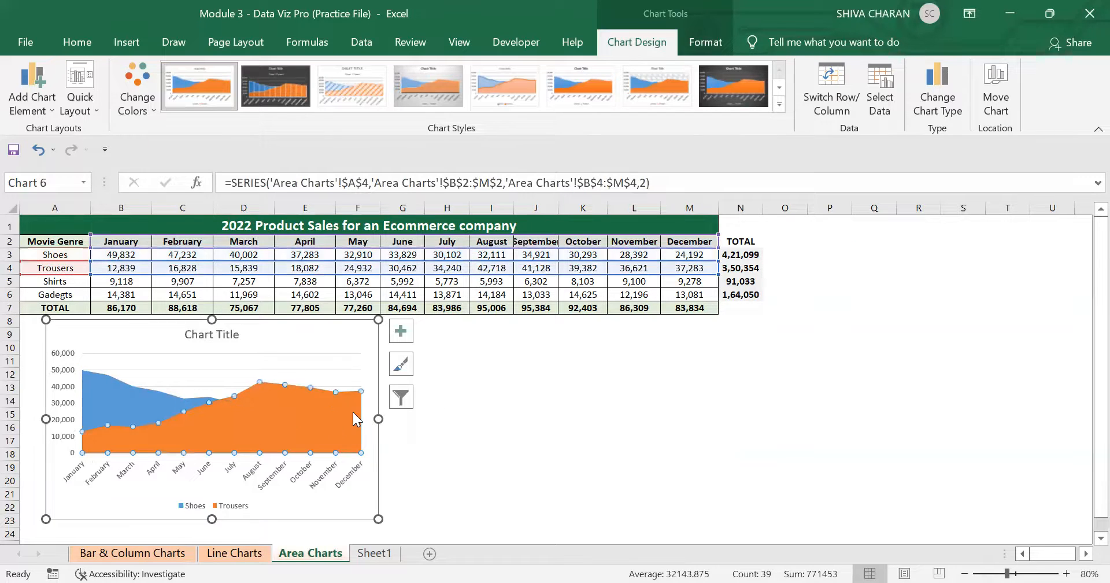
left_click(303, 341)
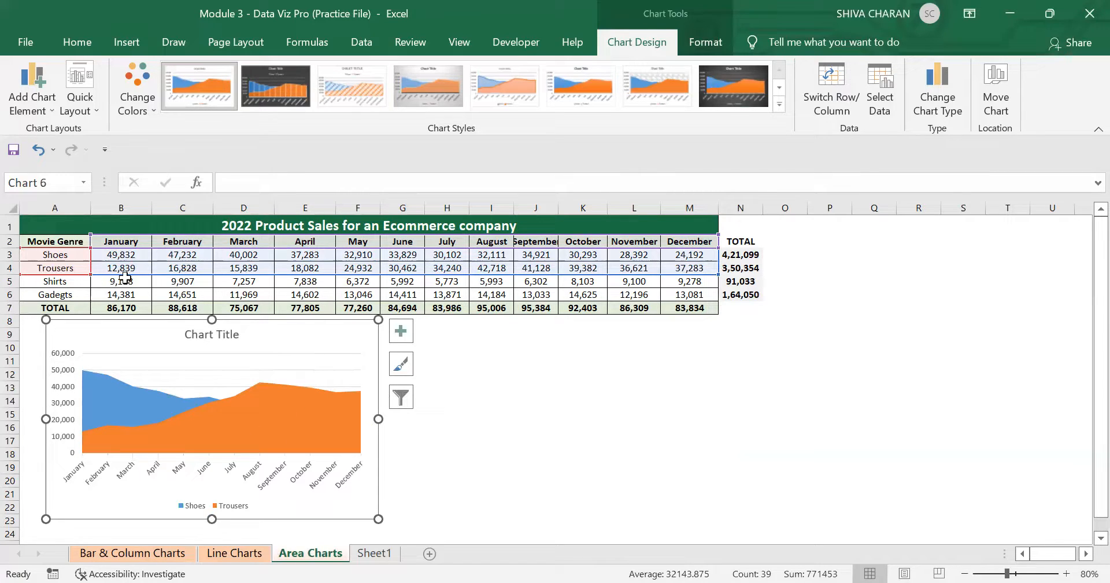
left_click_drag(719, 276, 717, 261)
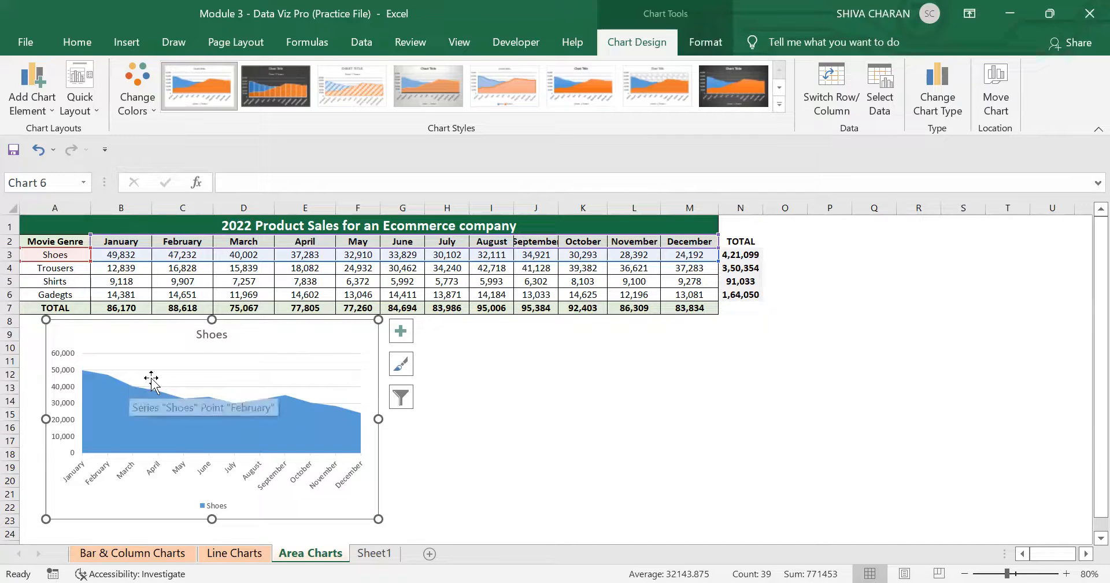
left_click_drag(722, 260, 720, 274)
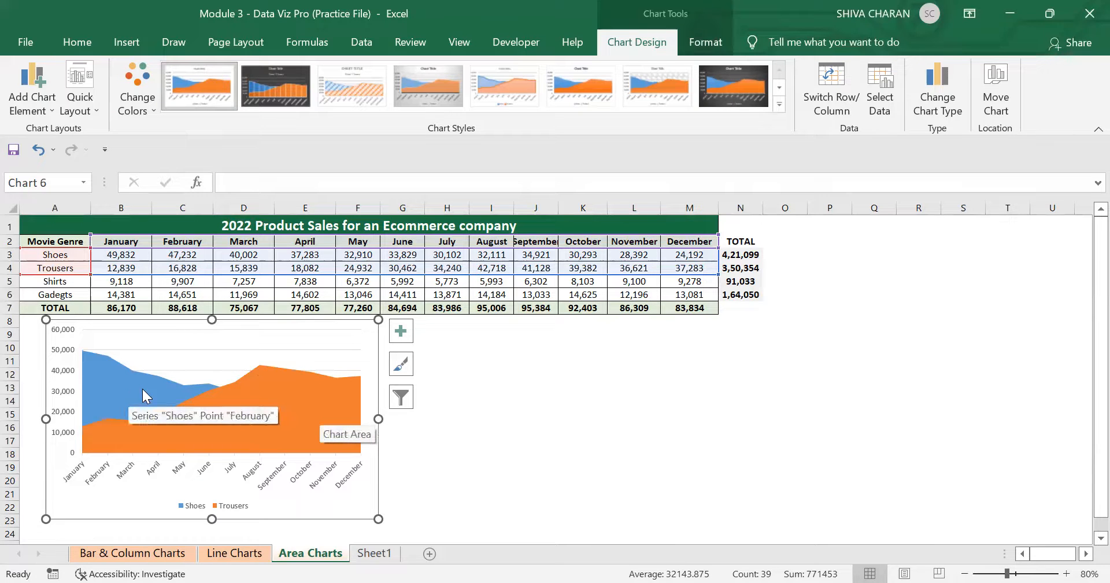
Extend the area chart's source range to also include the Shirts and Gadgets rows.
left_click(117, 369)
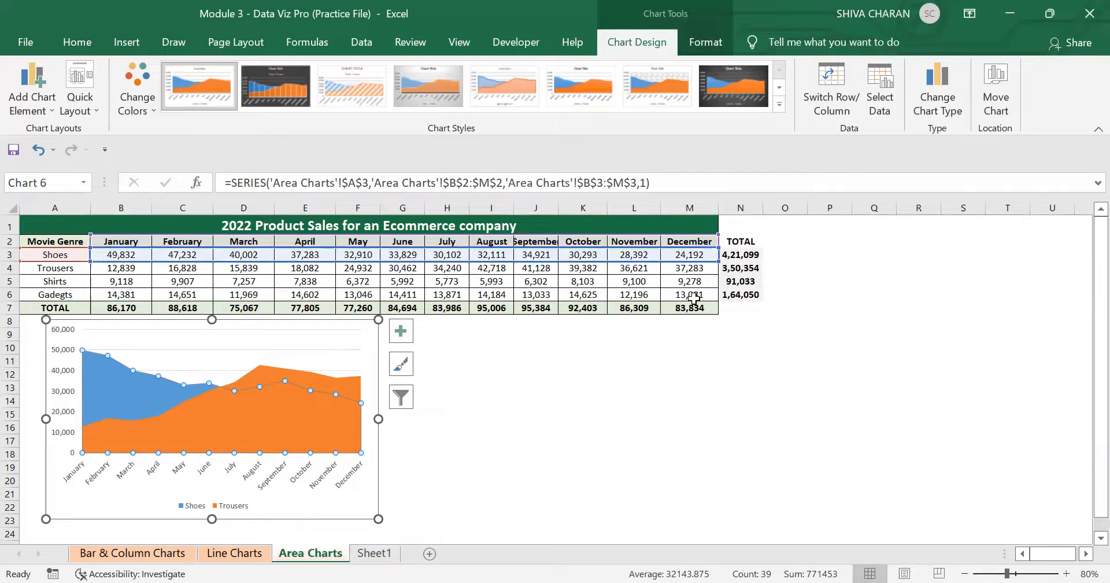
left_click(272, 343)
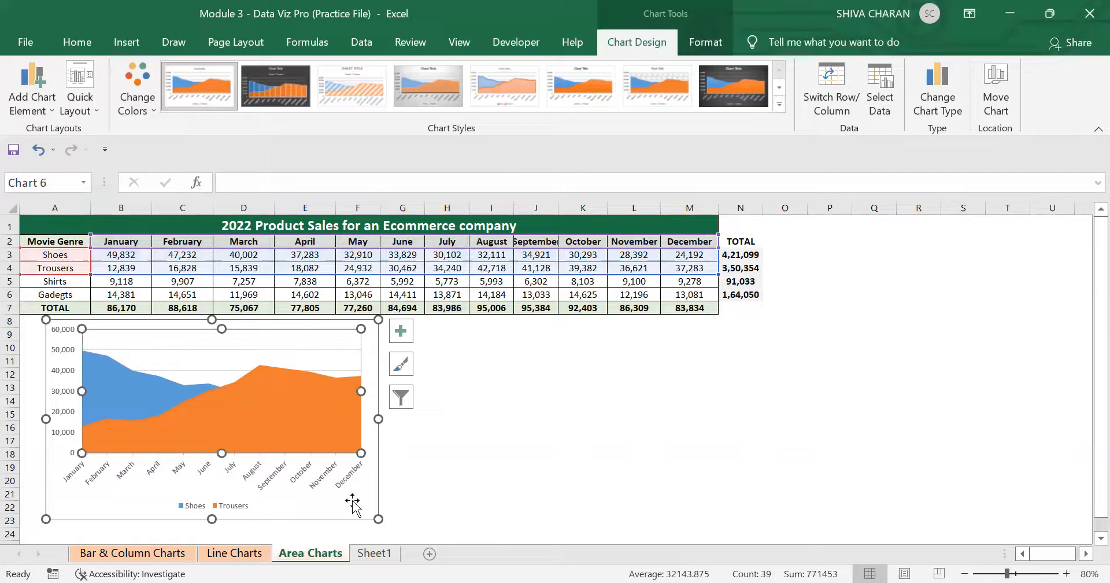
left_click_drag(719, 274, 719, 300)
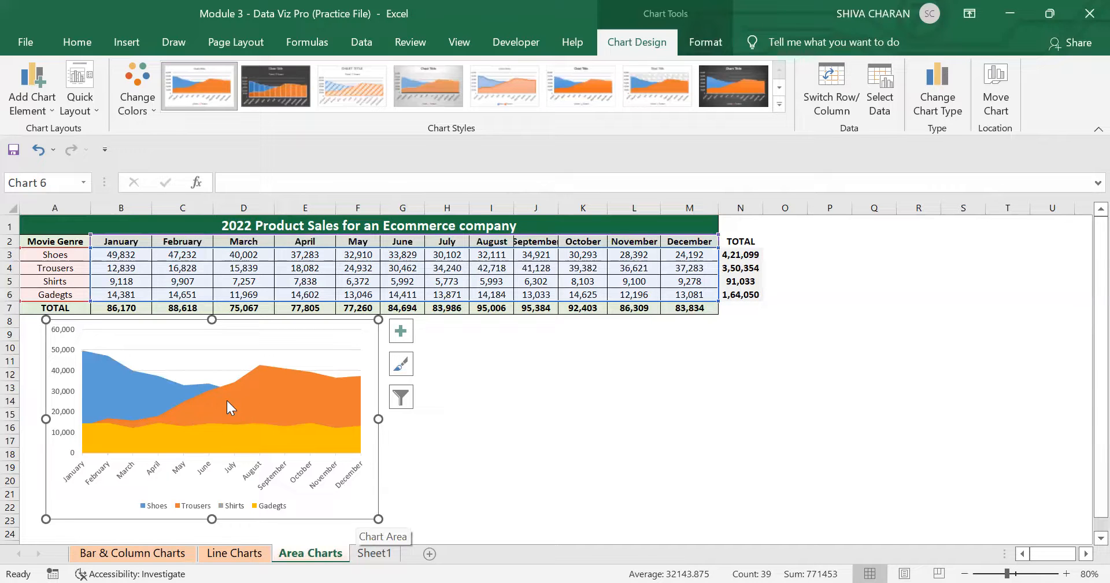
Format the Trousers series with a solid fill at 72% transparency.
left_click(246, 396)
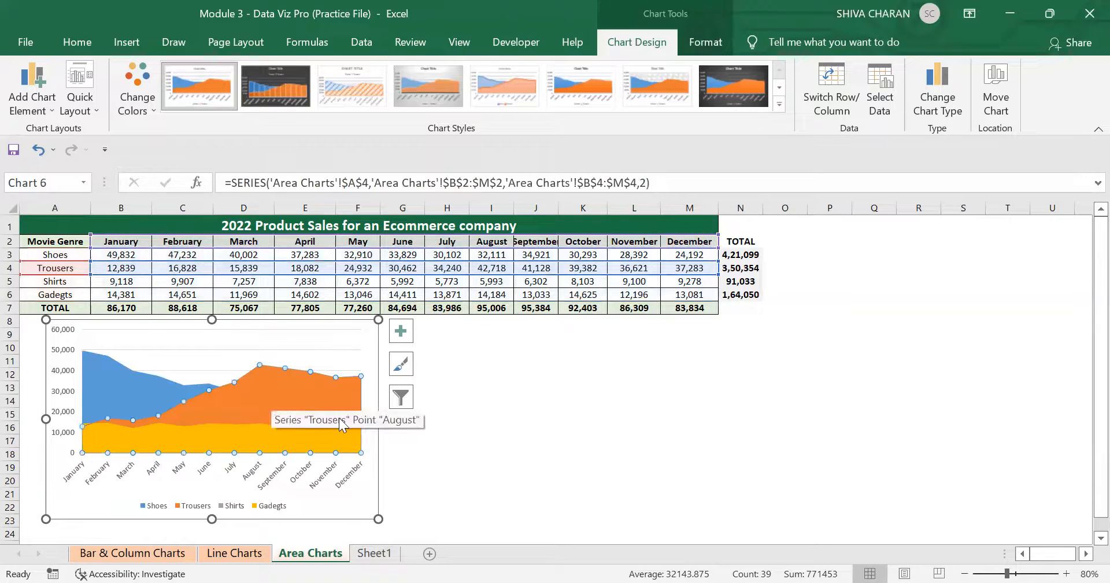
right_click(295, 396)
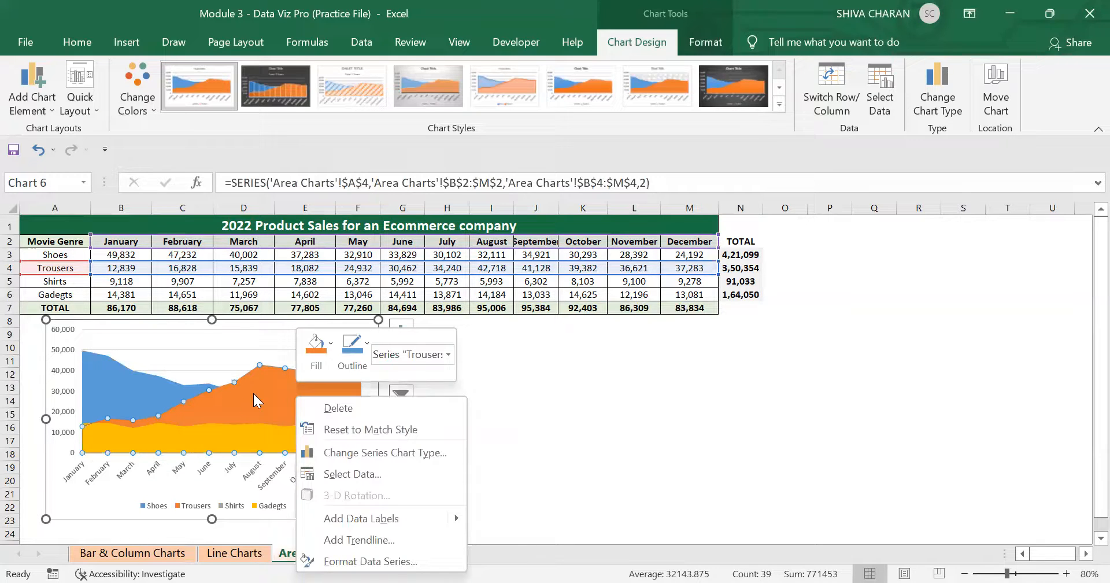
left_click(276, 387)
right_click(278, 386)
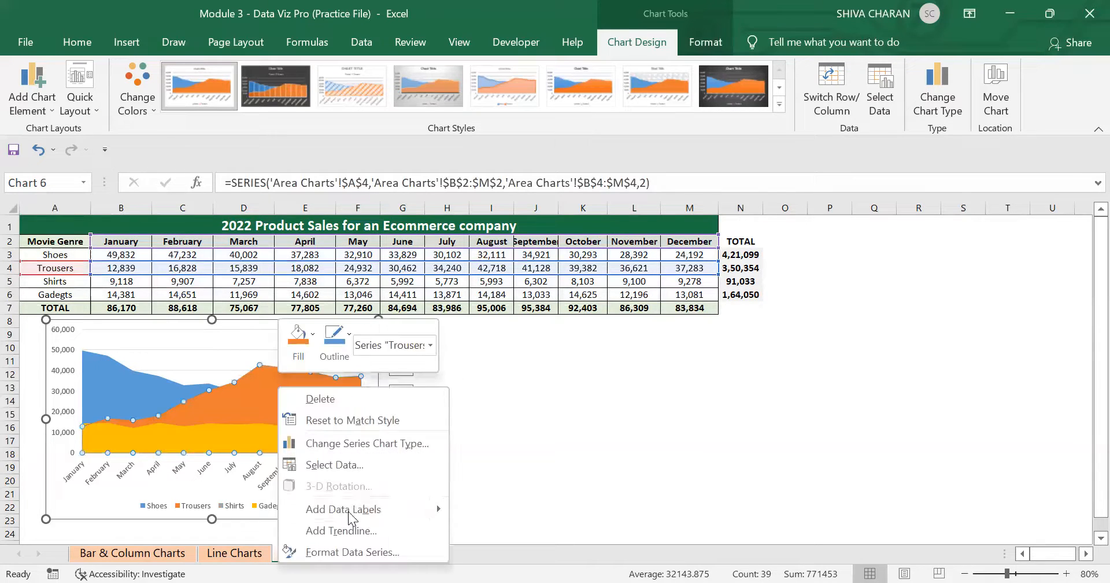
left_click(349, 552)
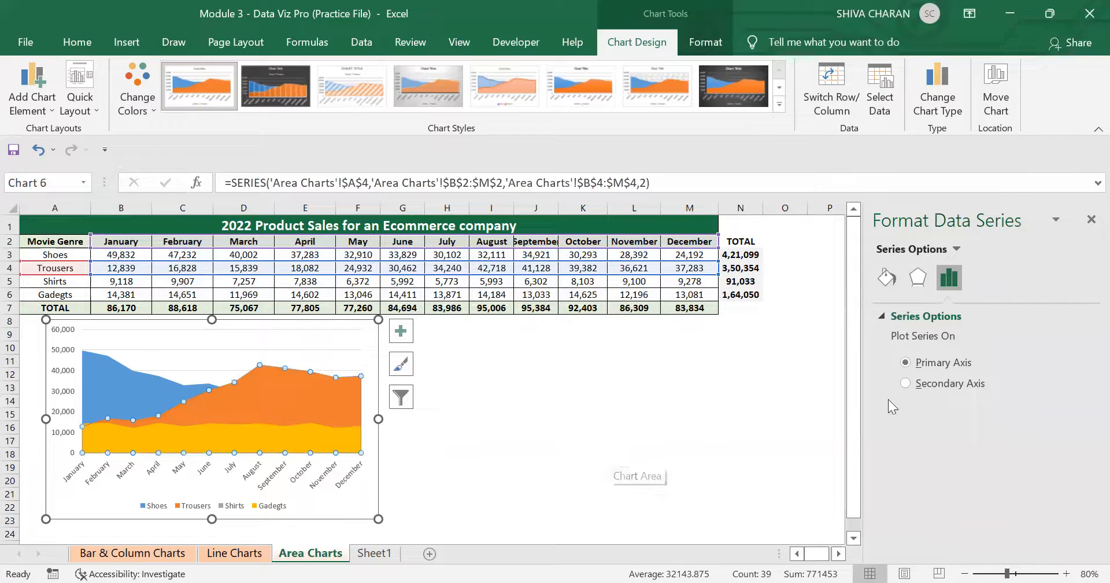
left_click(885, 277)
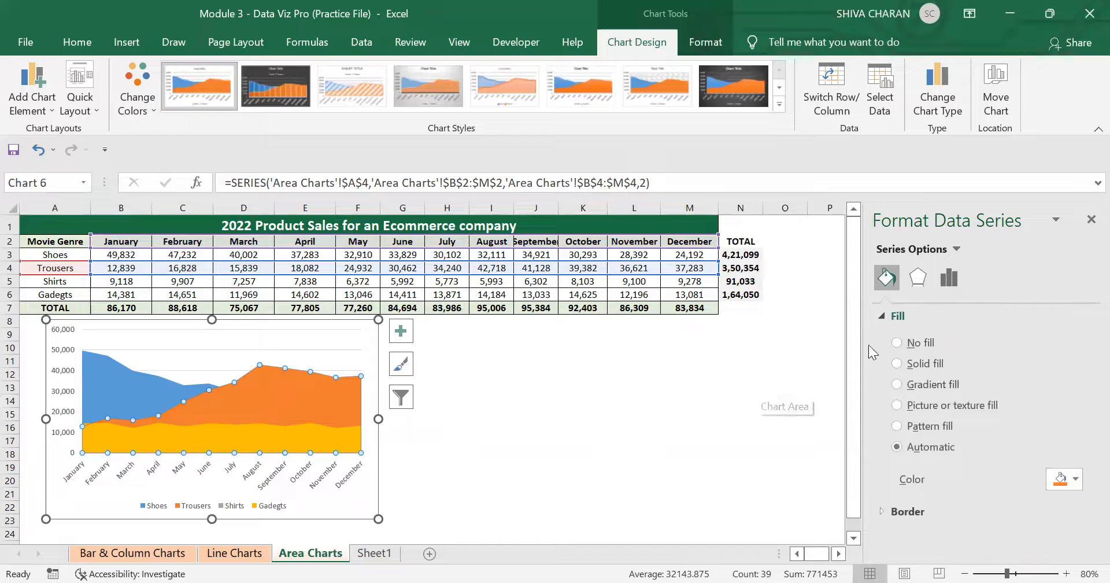
left_click(897, 363)
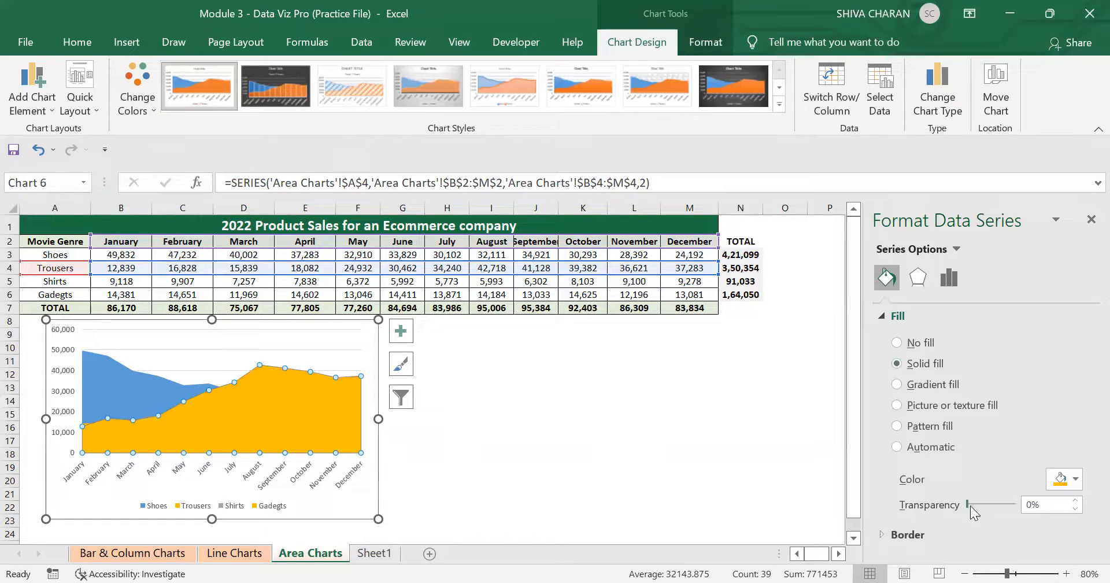
left_click_drag(968, 506, 1004, 506)
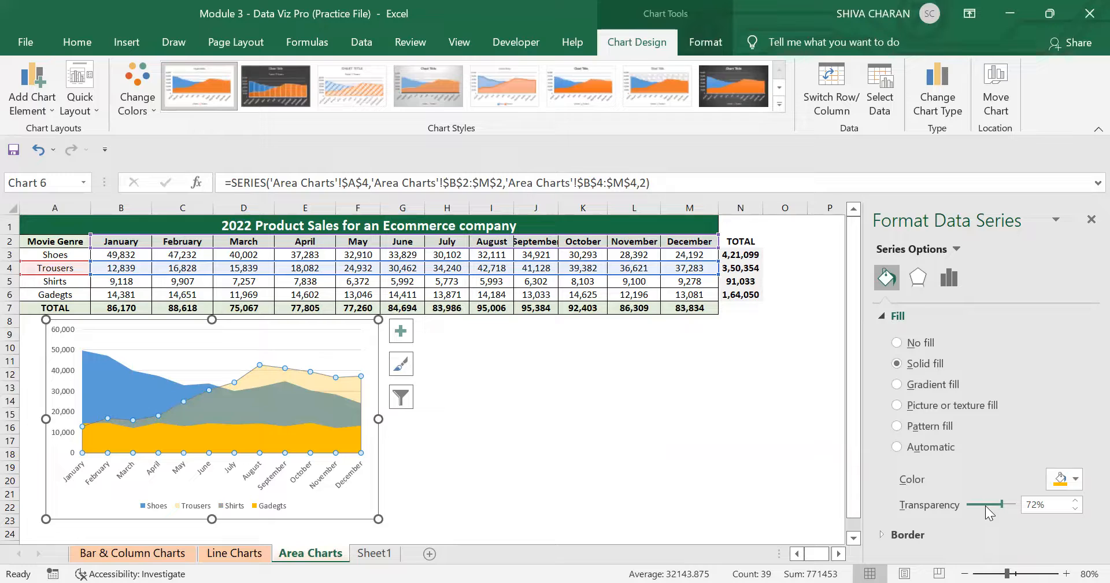
Format the Gadgets series with a solid fill at 73% transparency.
left_click(291, 431)
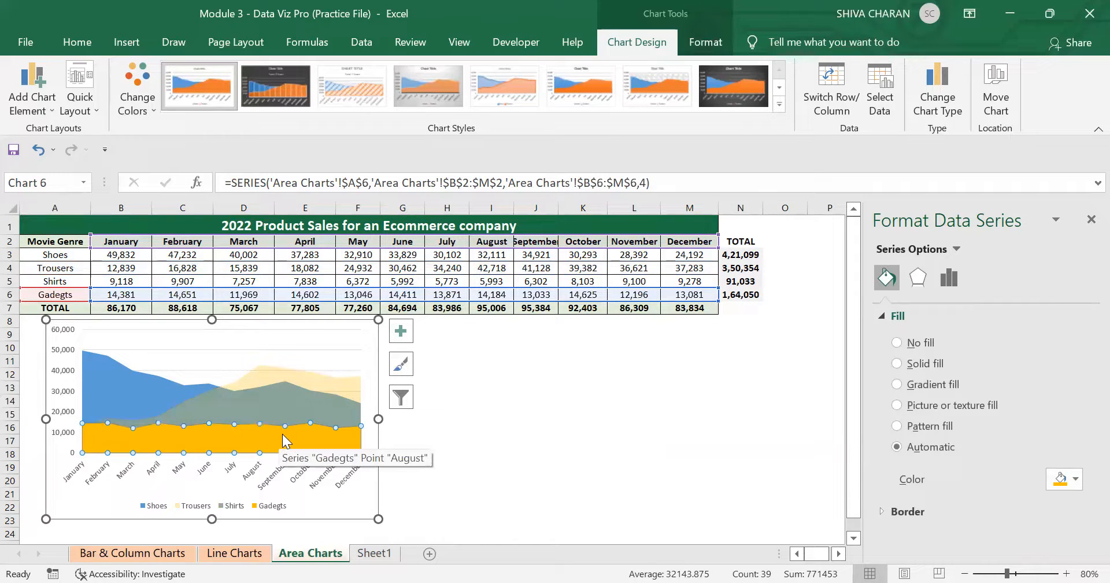
left_click(898, 364)
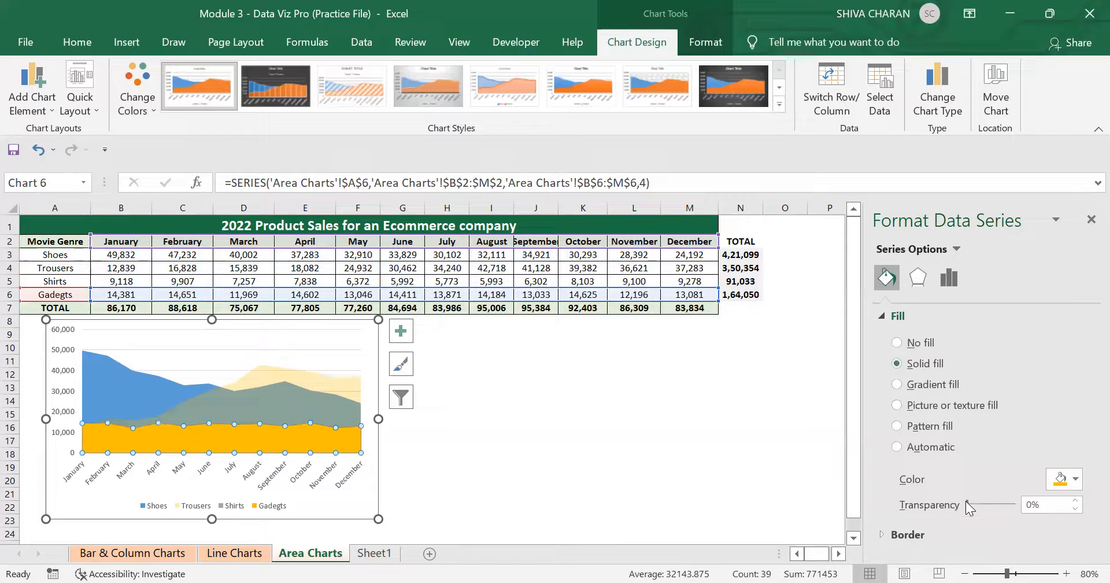
left_click_drag(966, 503, 1002, 504)
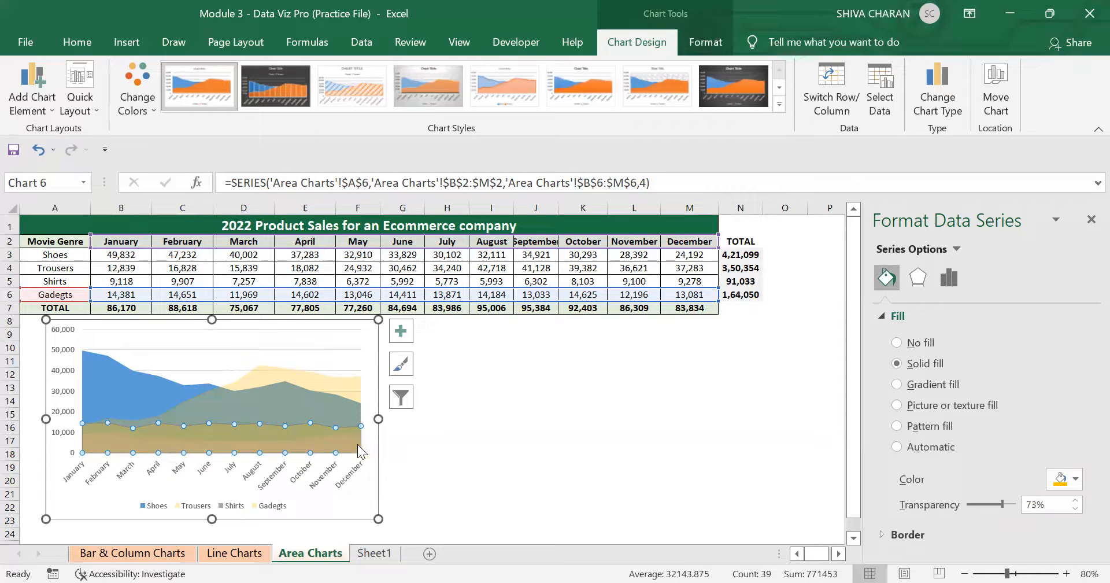
Close the formatting pane and deselect the chart.
left_click(367, 511)
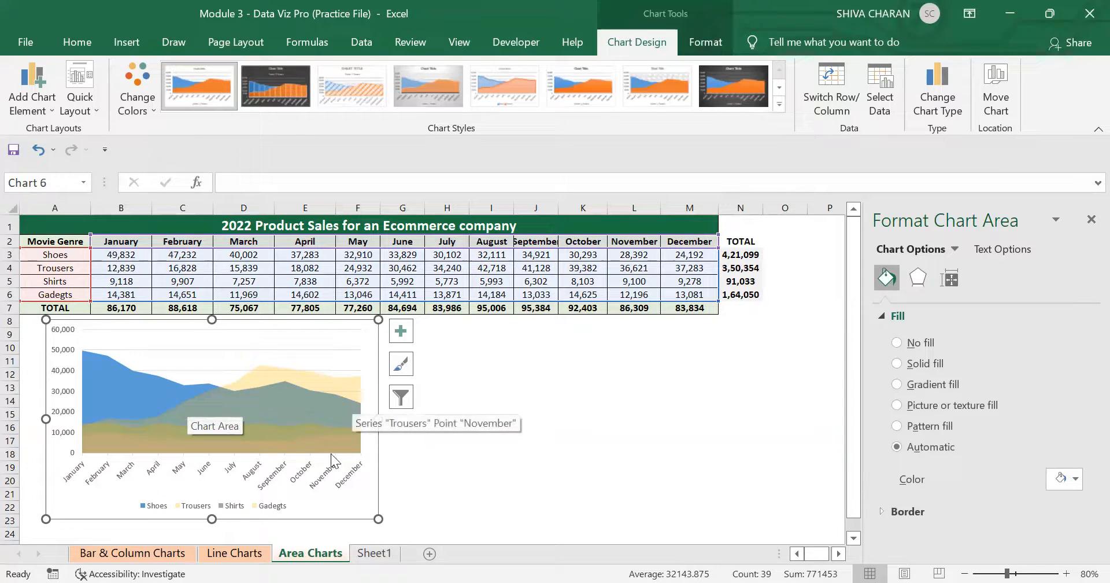
left_click(118, 385)
left_click(287, 405)
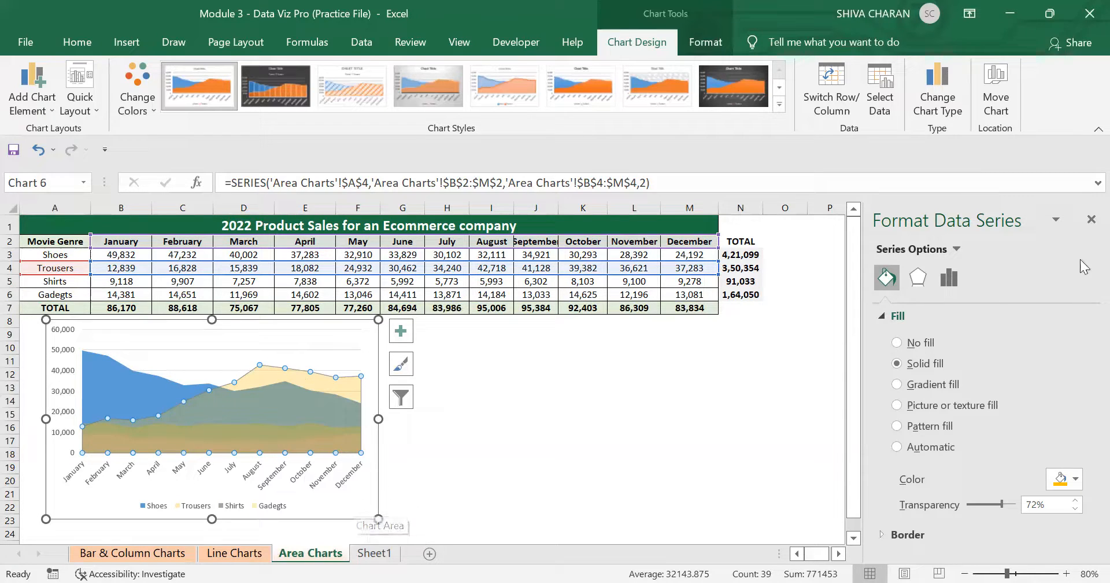
left_click(1090, 220)
left_click(587, 442)
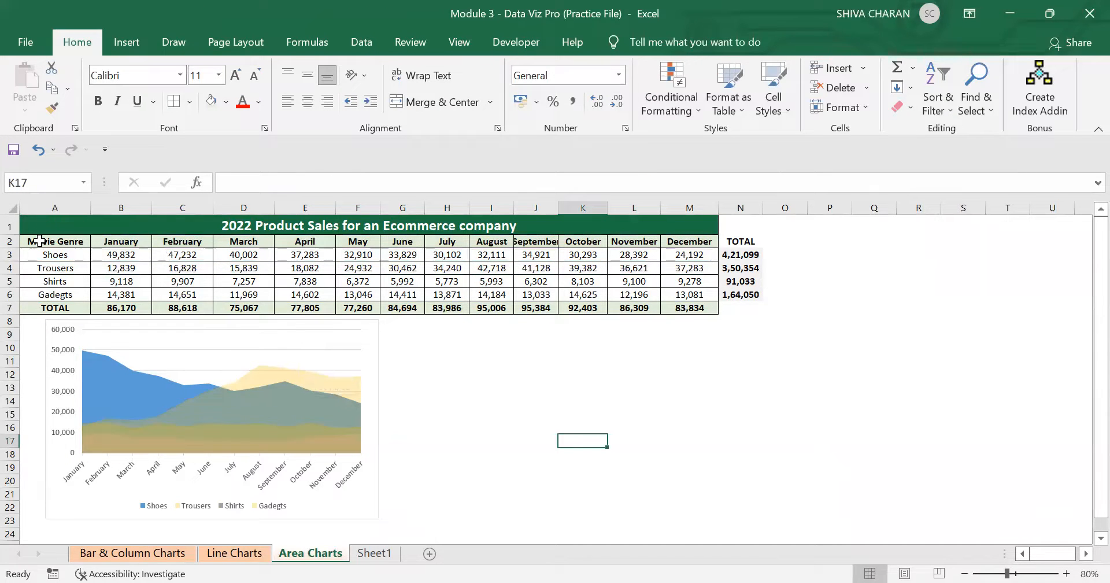
Insert a 2-D Stacked Area chart of all four genres' monthly sales and place it beside the first chart.
left_click_drag(39, 240, 688, 294)
left_click(121, 51)
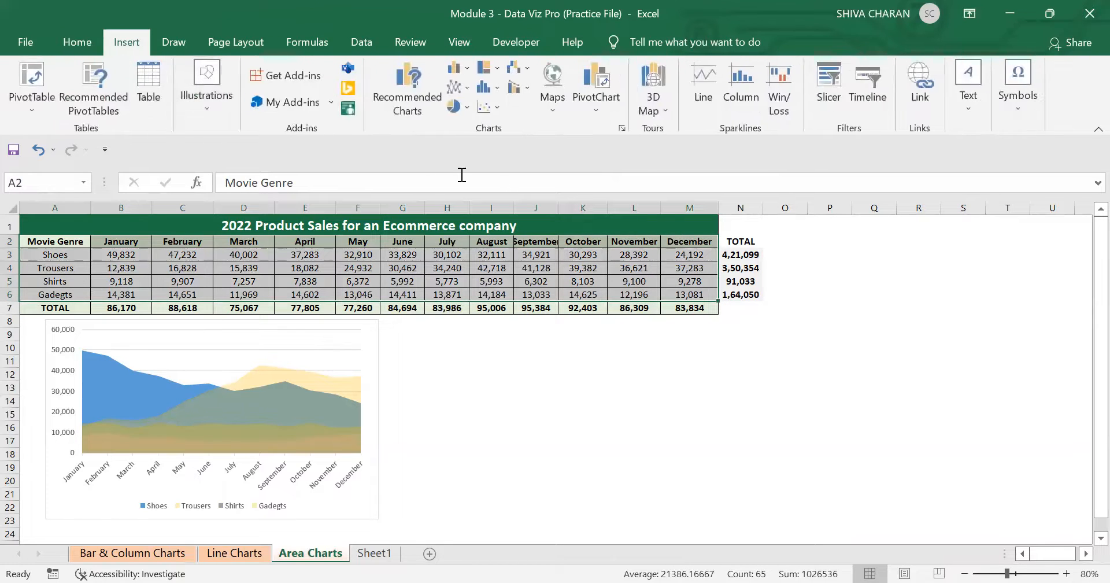
left_click(466, 89)
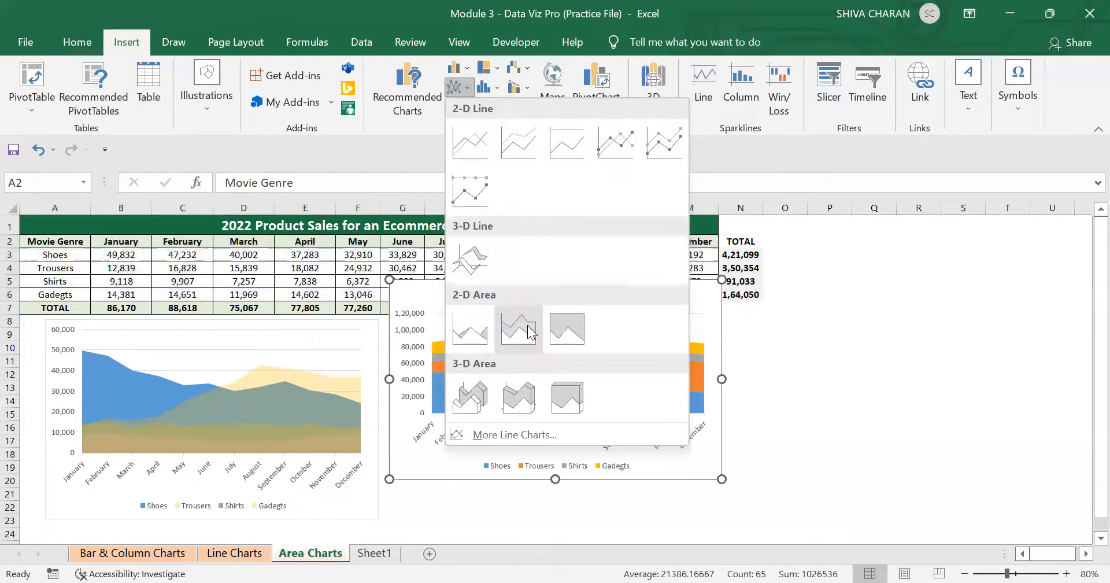
left_click(527, 325)
mouse_move(614, 298)
left_mouse_down()
mouse_move(633, 321)
mouse_move(624, 328)
left_mouse_up()
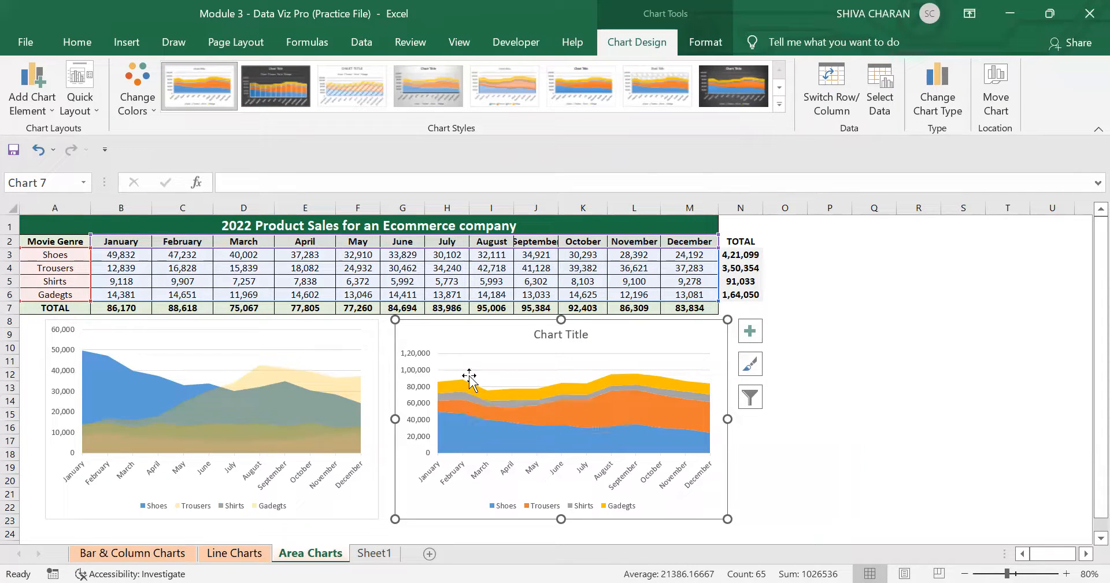
Select each series of the stacked area chart in turn to examine how the layers stack.
left_click(593, 436)
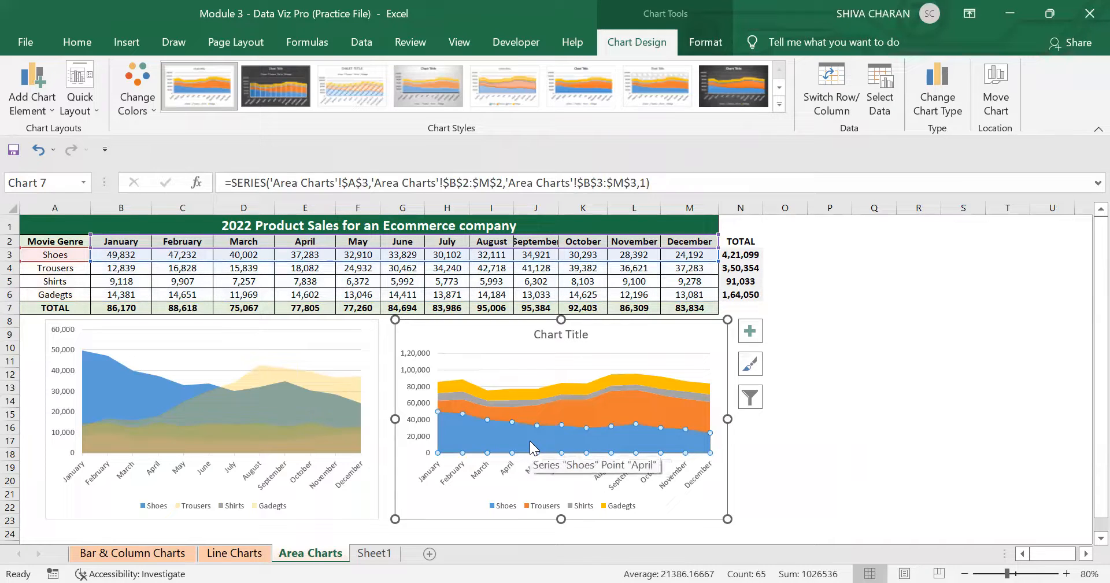
left_click(573, 414)
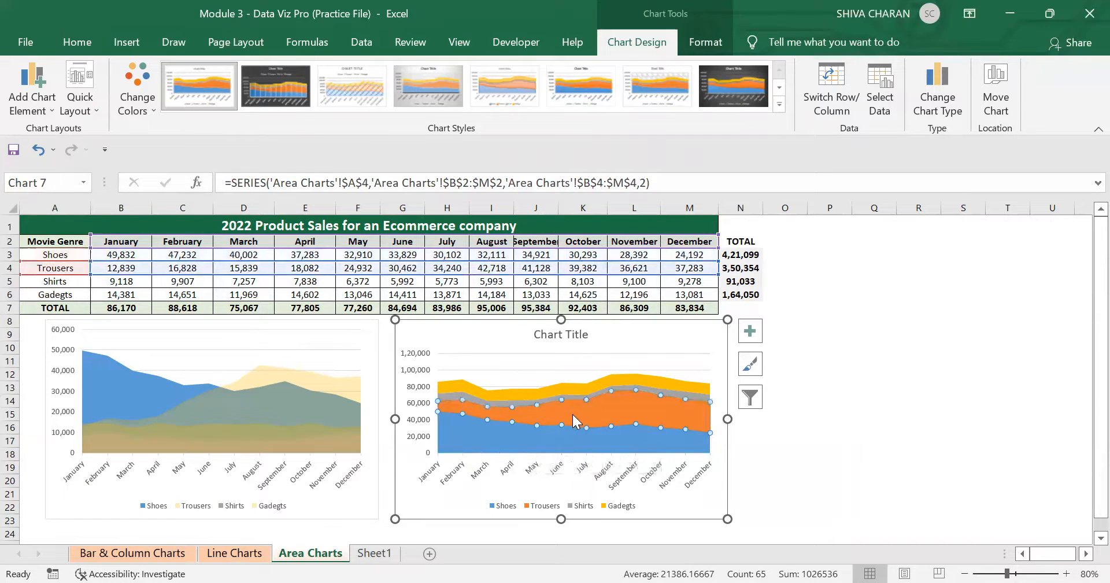
left_click(506, 434)
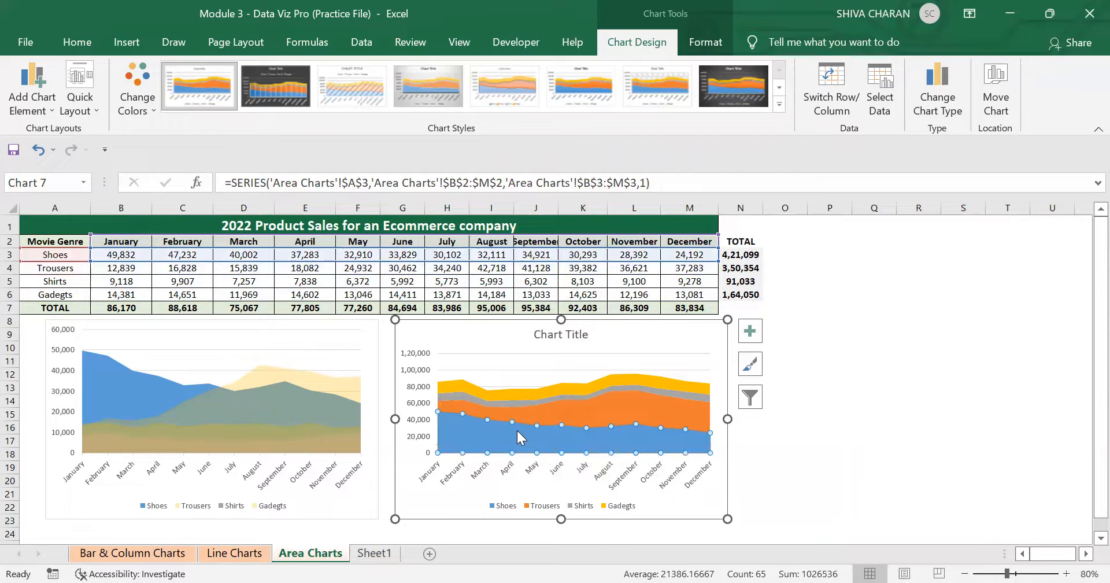
left_click(577, 412)
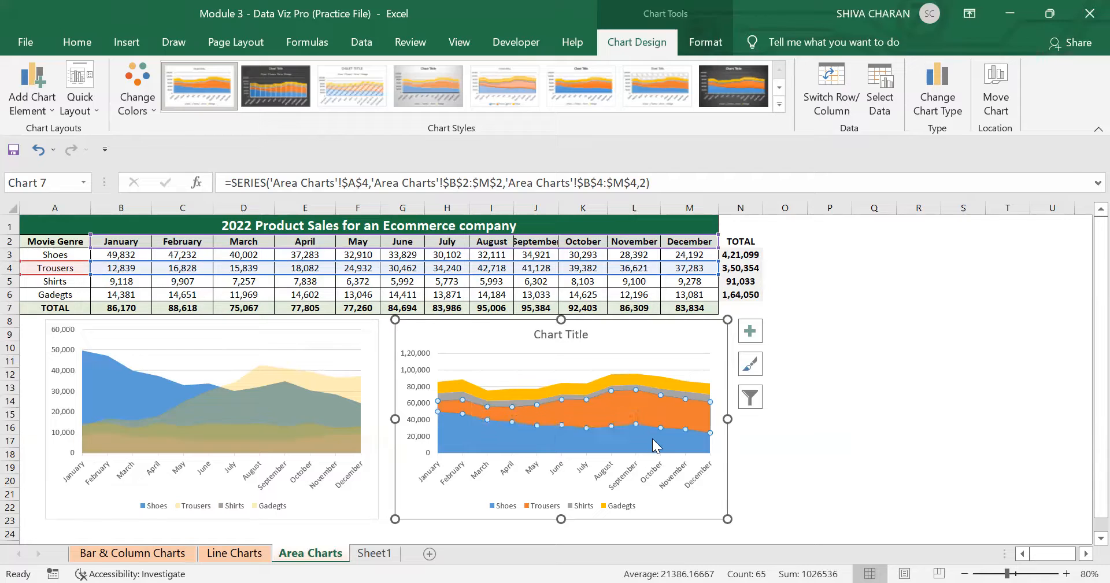
left_click(712, 516)
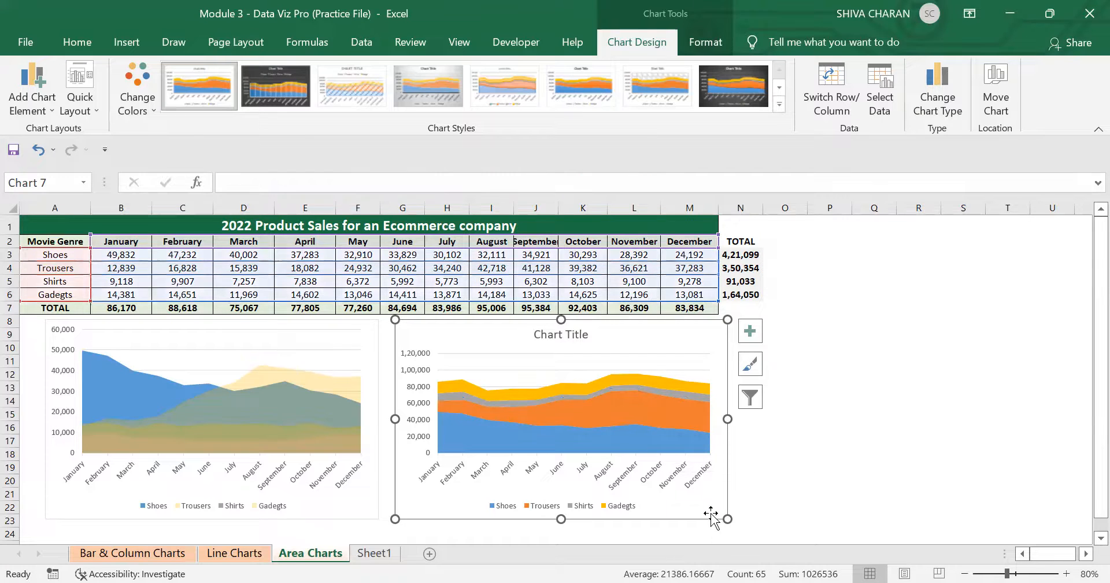
left_click(544, 430)
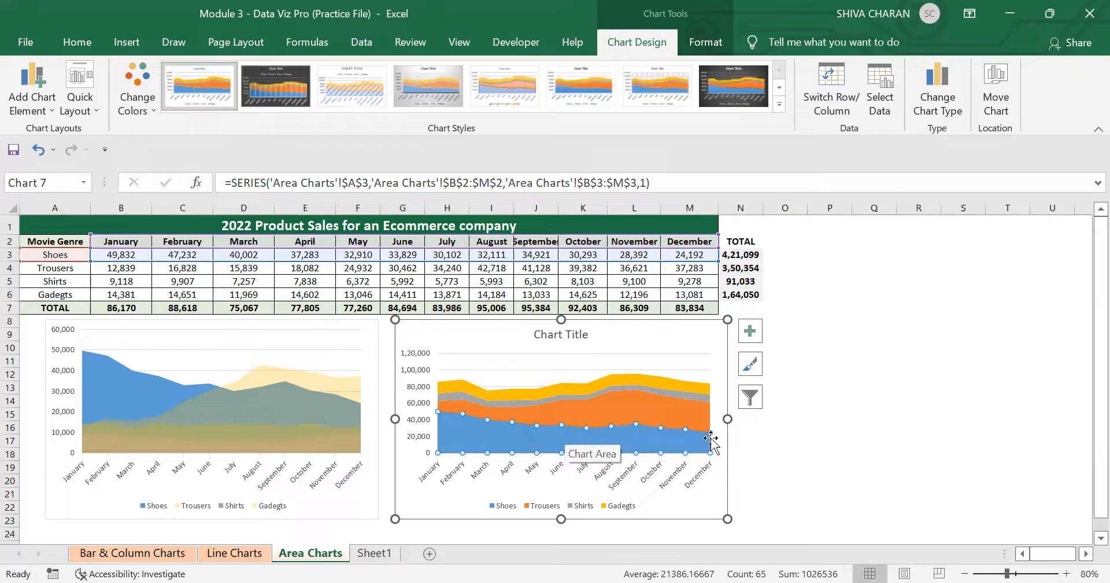
left_click(651, 408)
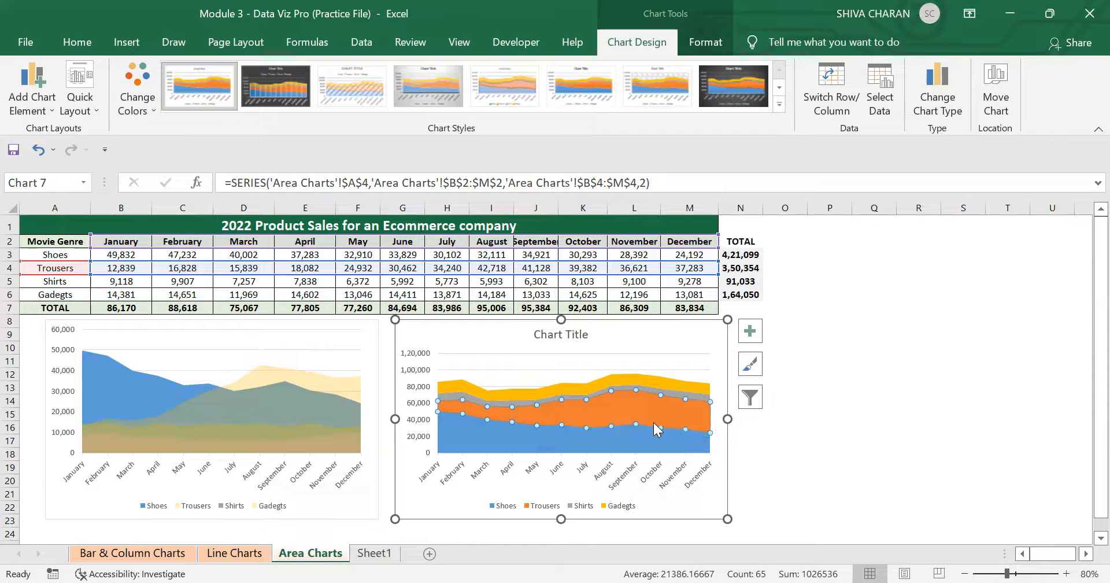
left_click(461, 400)
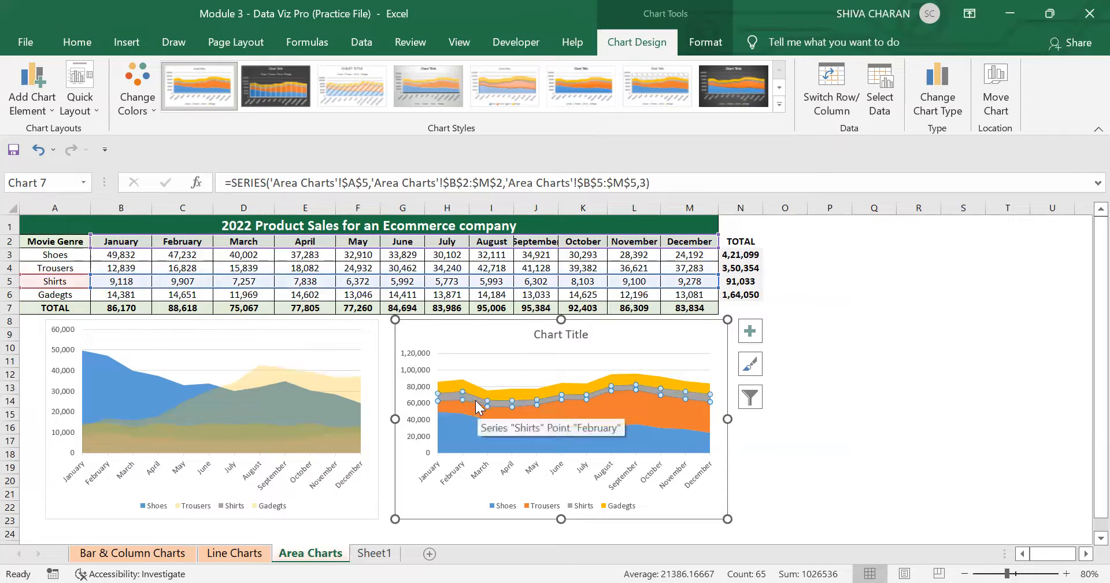
left_click(454, 387)
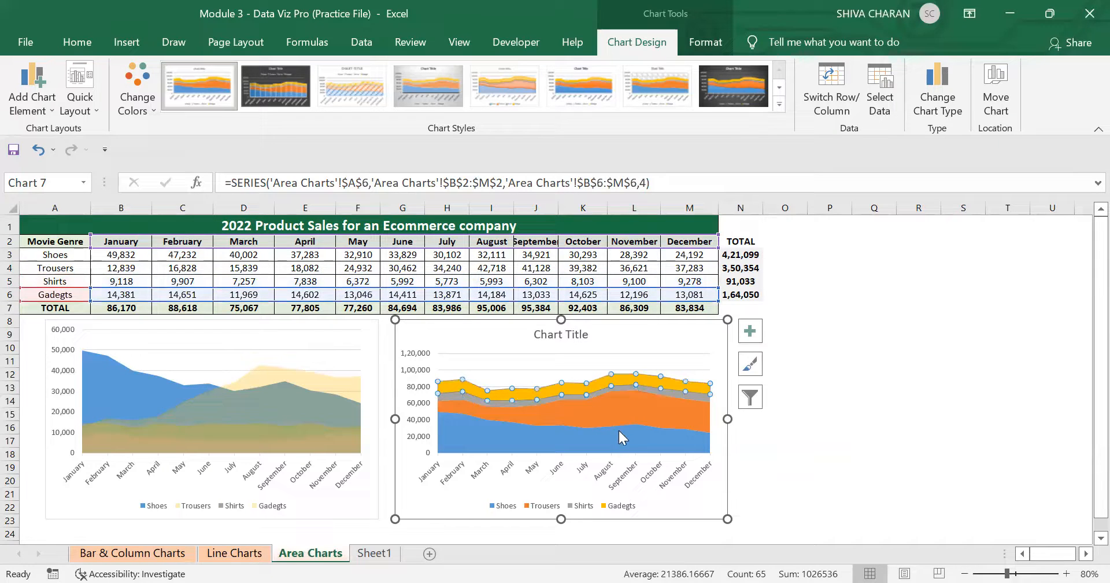
left_click(649, 442)
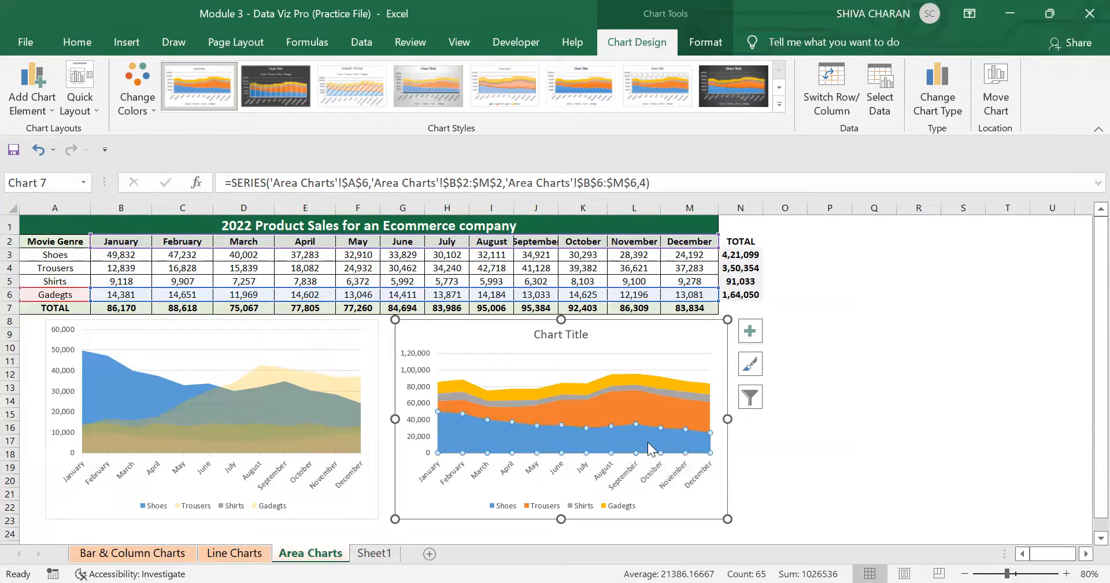
left_click(645, 409)
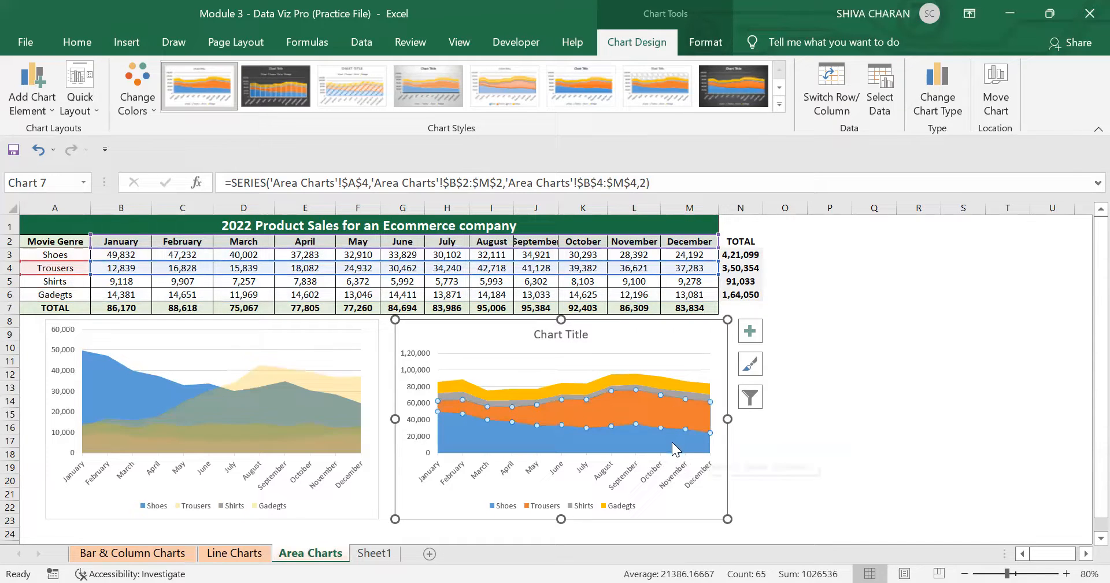
left_click(671, 442)
left_click(667, 409)
left_click(669, 393)
left_click(665, 382)
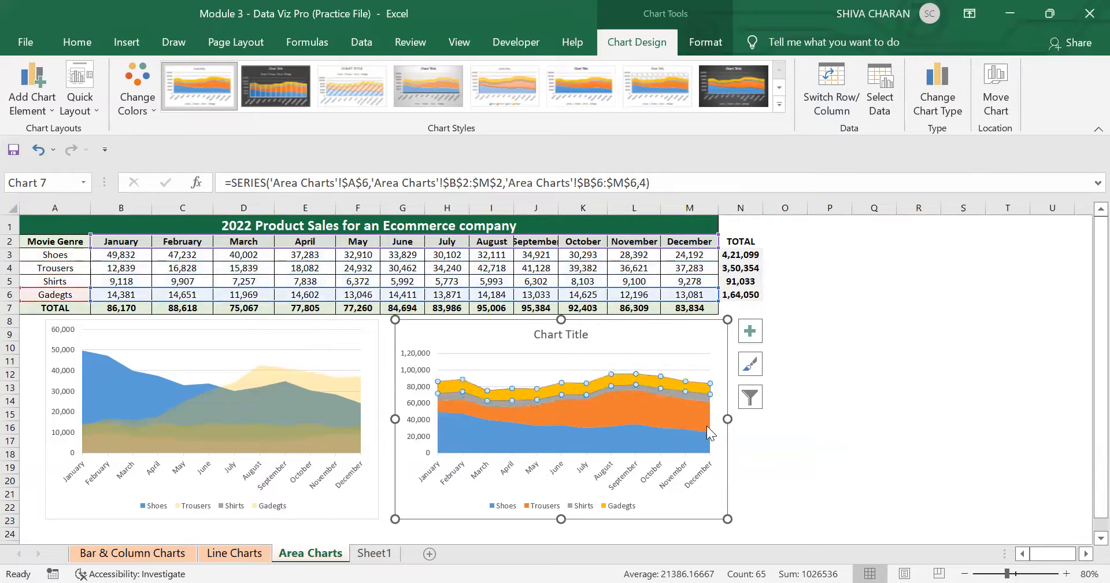
Compare both charts, selecting the stacked chart's Shoes, Trousers, Shirts and Gadgets series from bottom to top.
left_click(702, 347)
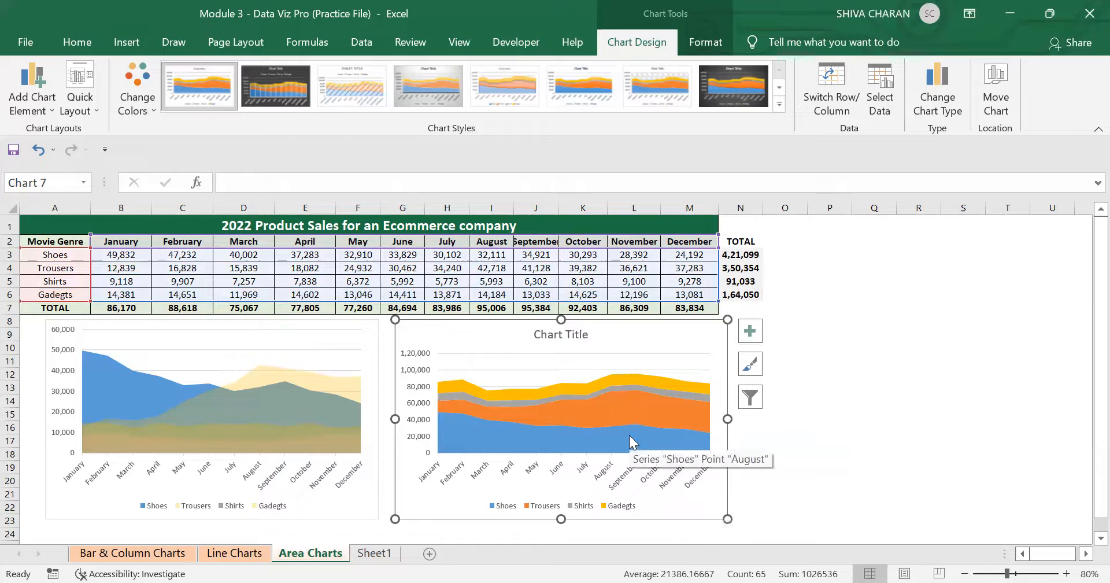
left_click(552, 403)
left_click(479, 344)
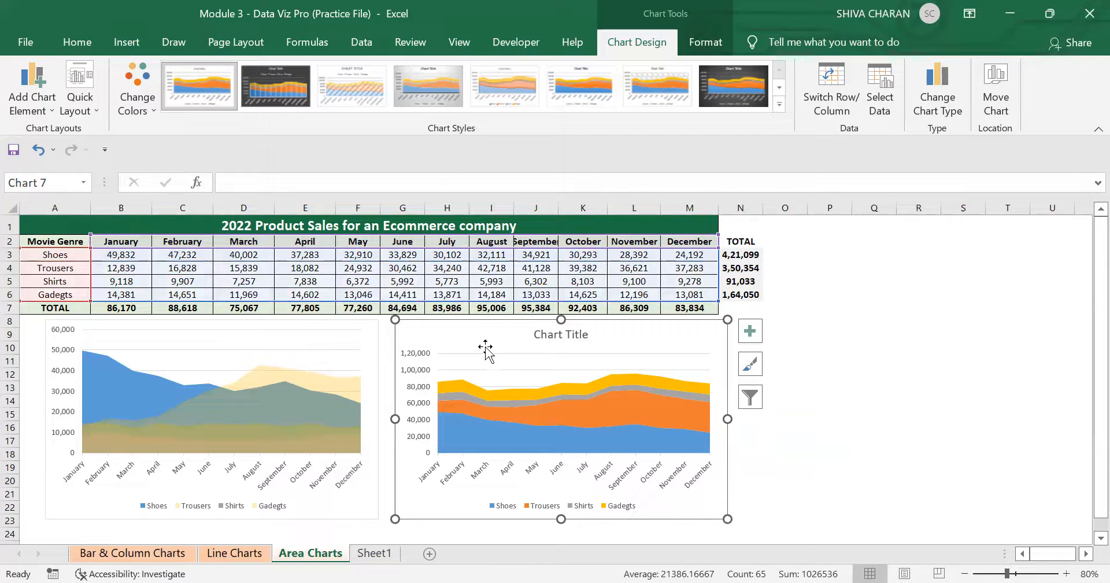
left_click(367, 354)
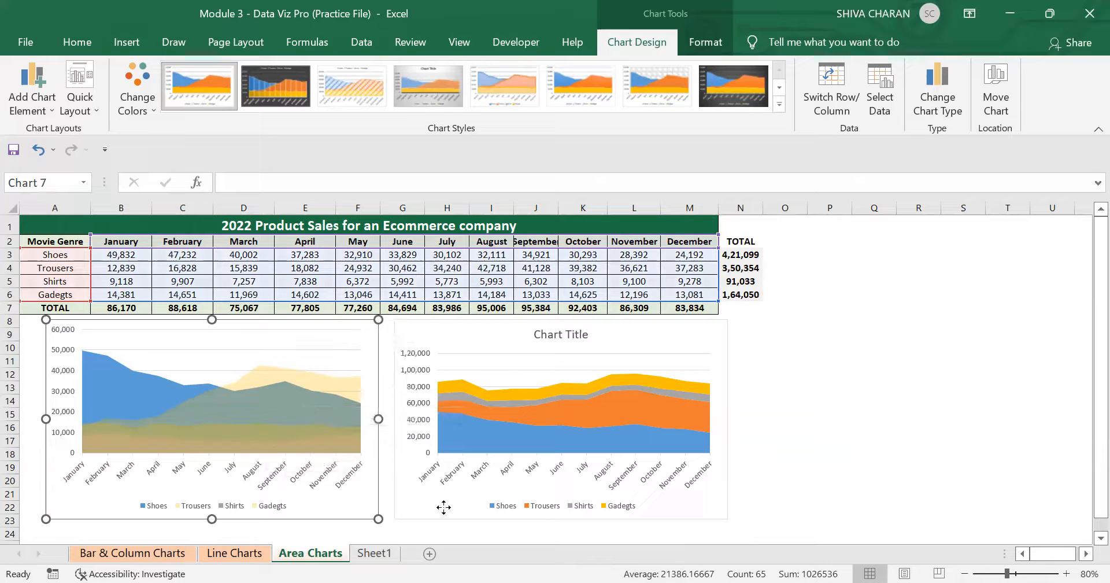
left_click(565, 452)
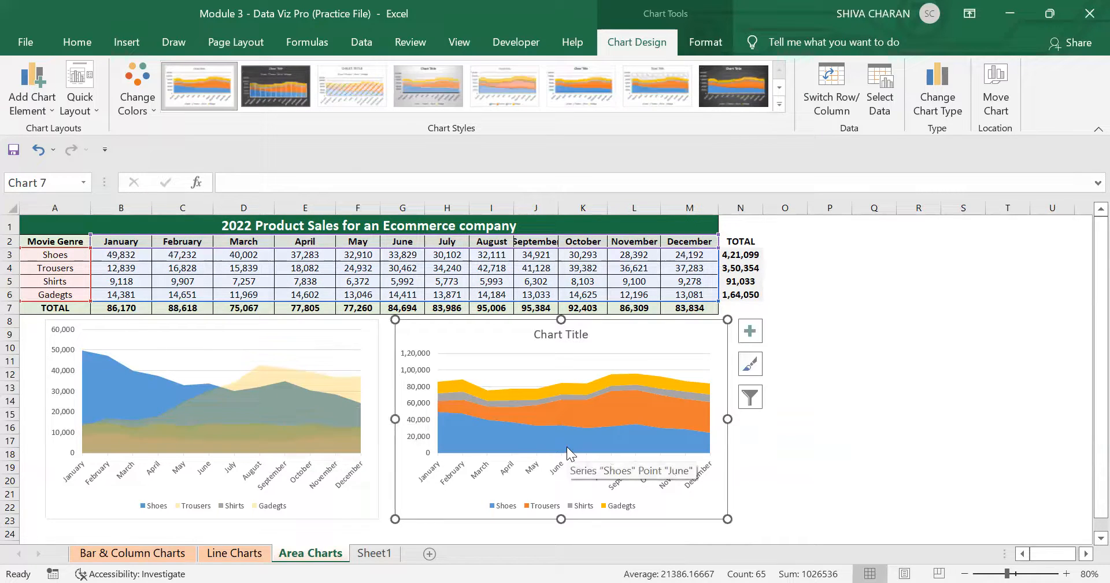
left_click(453, 414)
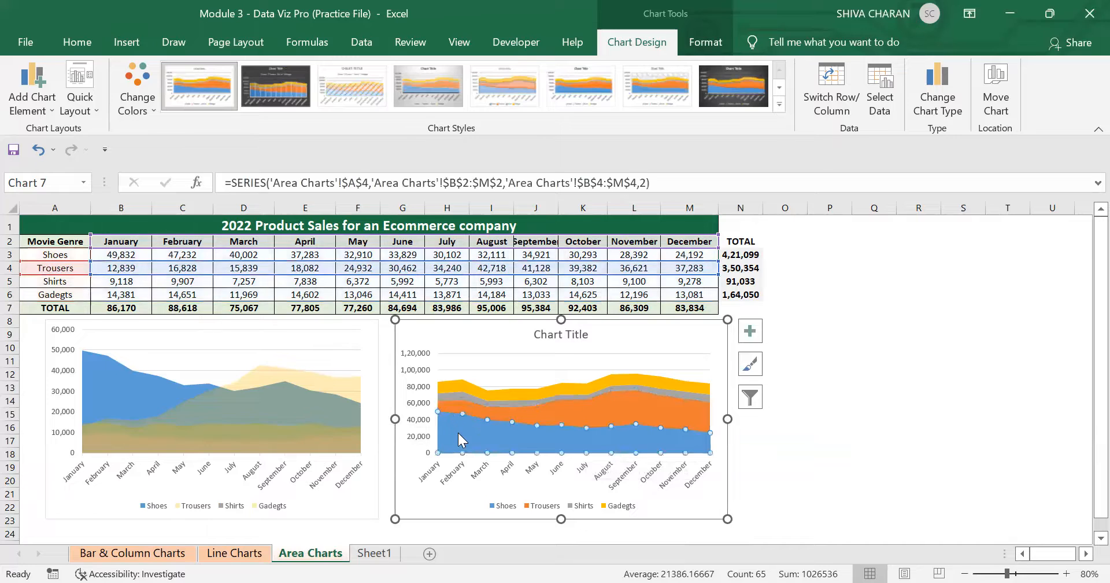
left_click(458, 432)
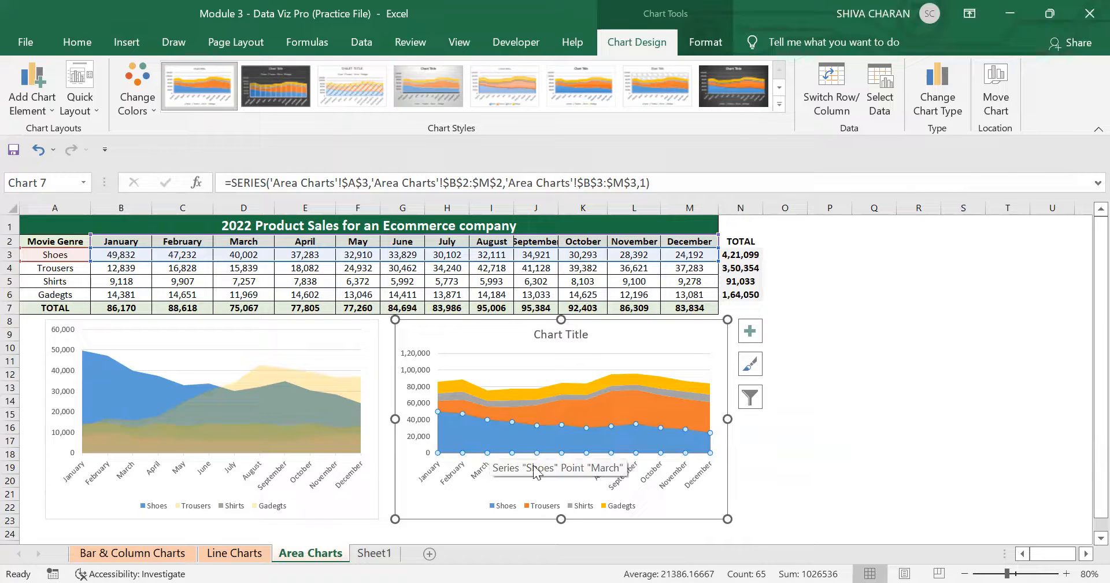
left_click(612, 405)
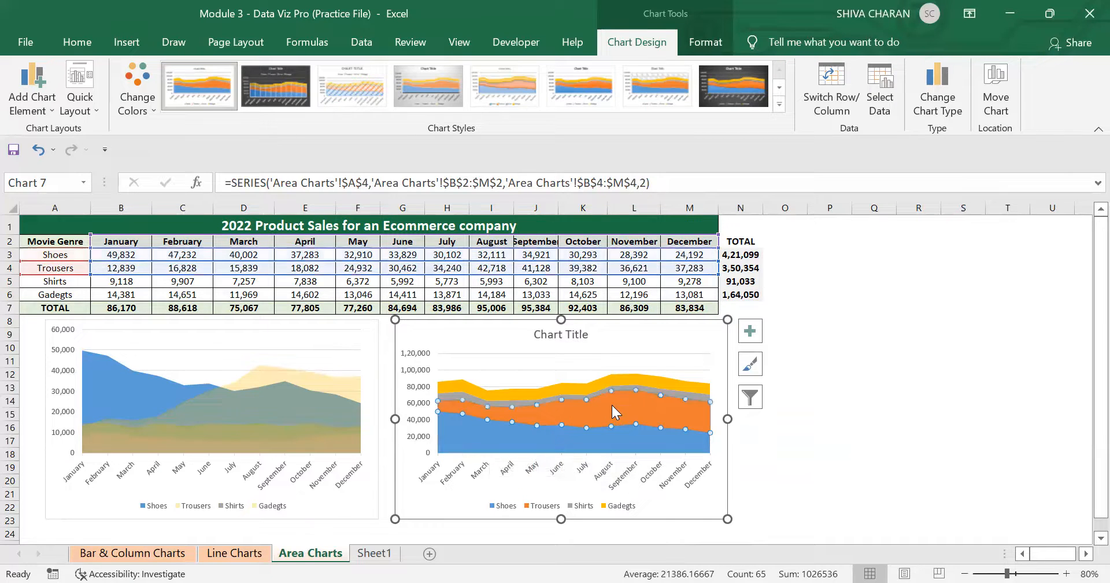
left_click(667, 392)
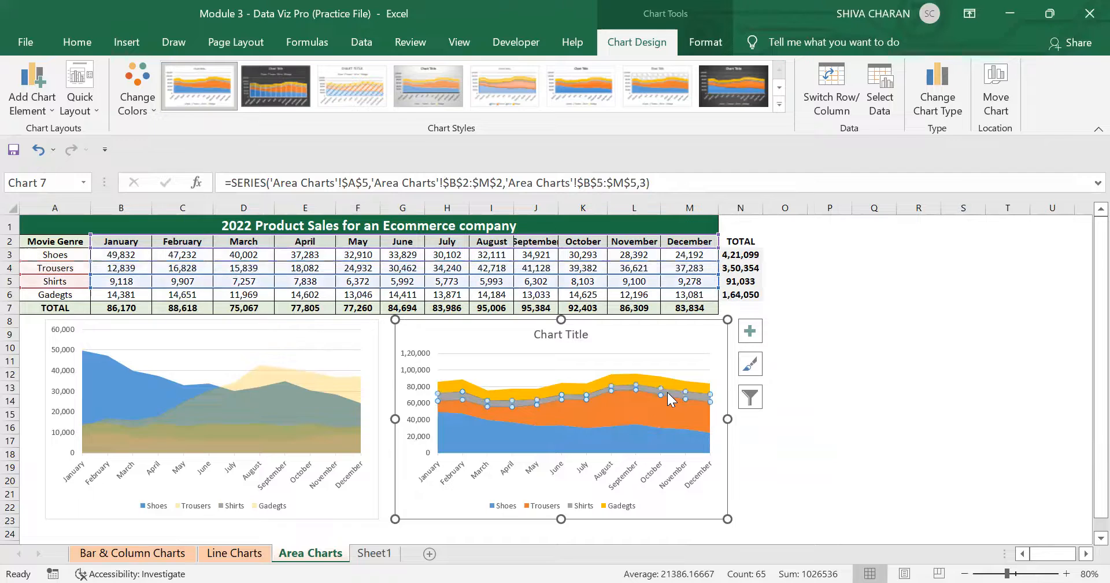
left_click(653, 379)
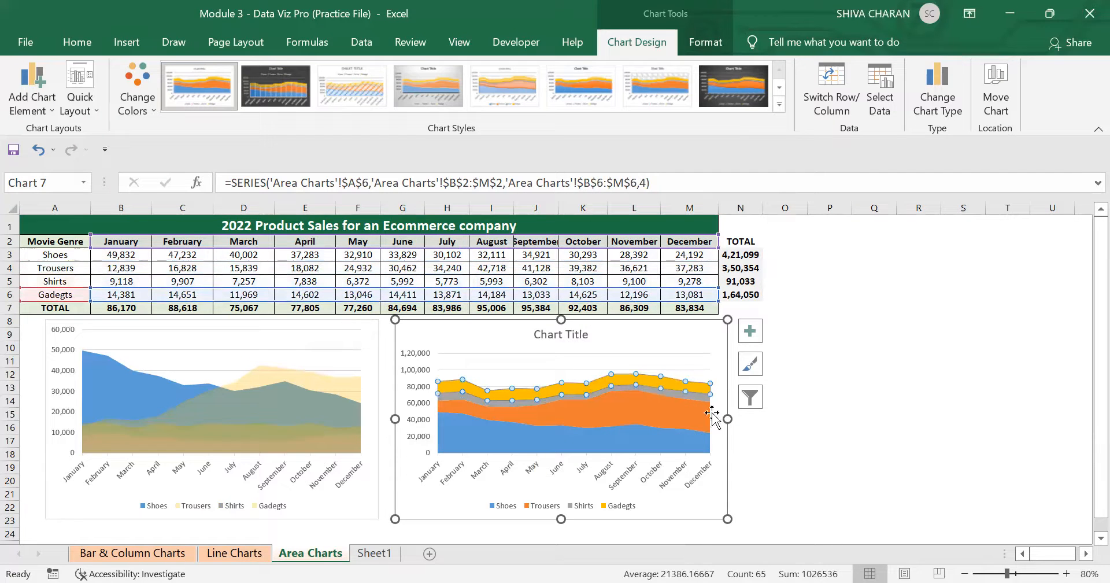
left_click(816, 492)
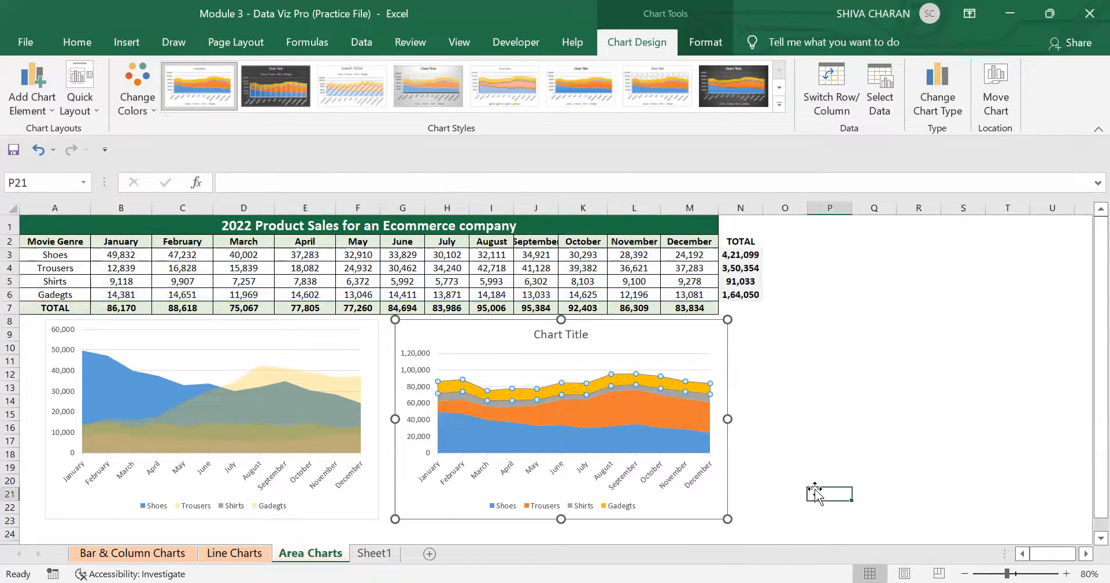
left_click(717, 514)
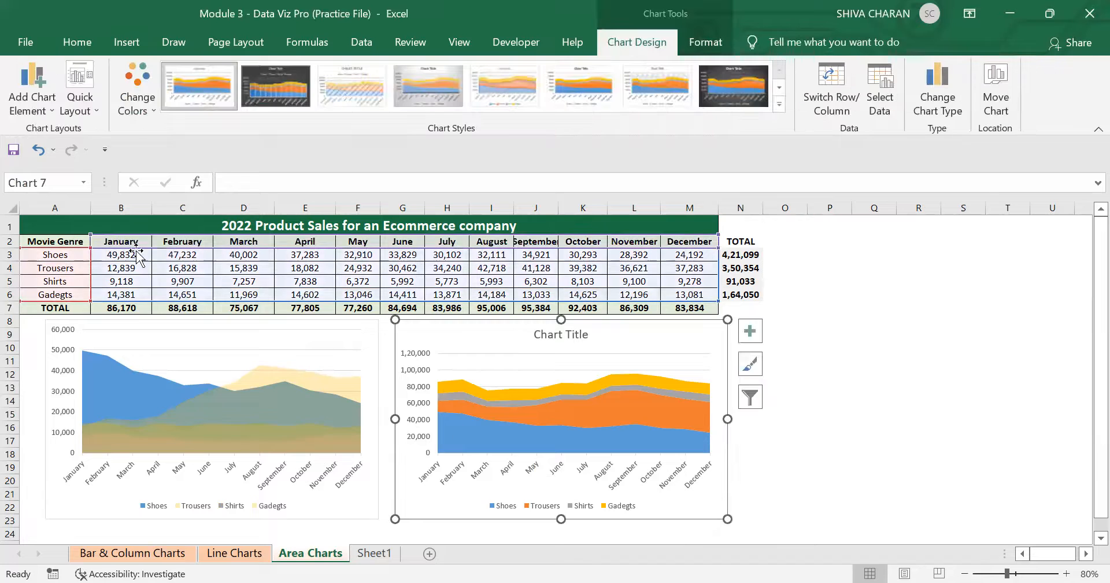
left_click(894, 485)
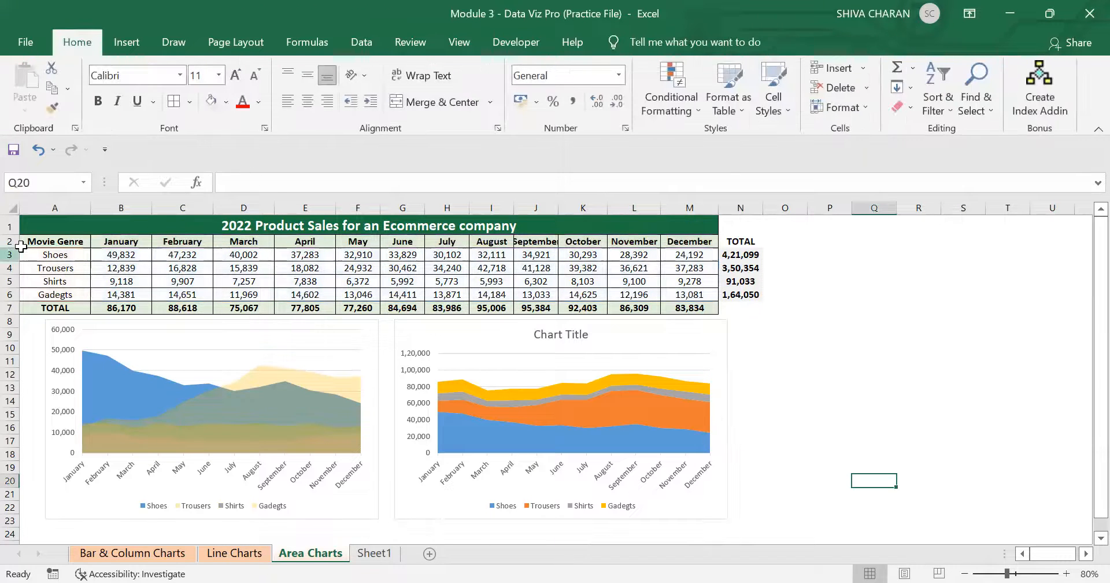
Rename the table's header cell A2 as Product Sales.
left_click(67, 240)
type("Prod")
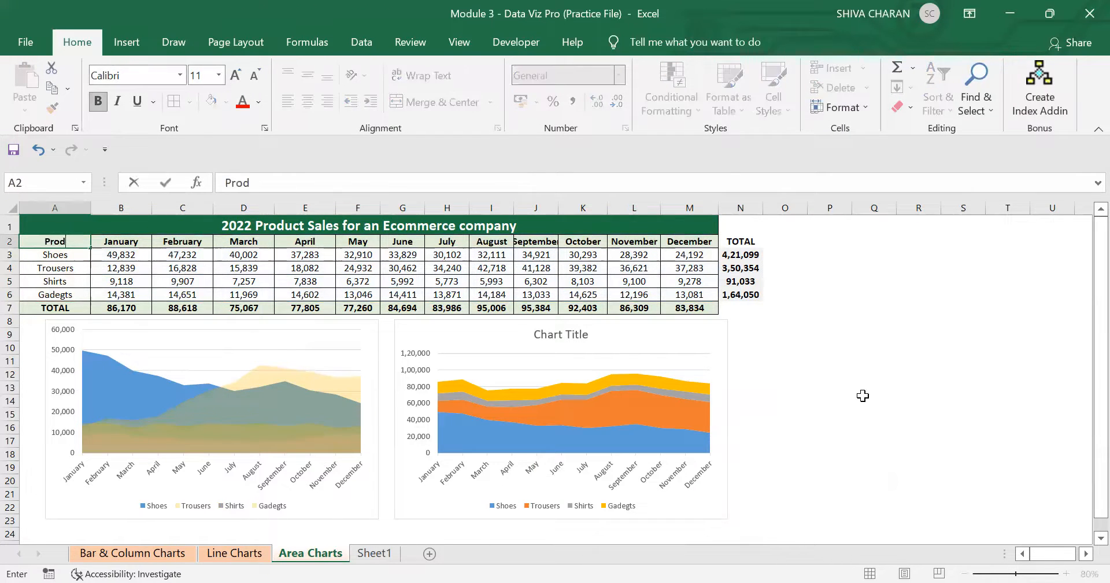
type("uct Sales")
key("Return")
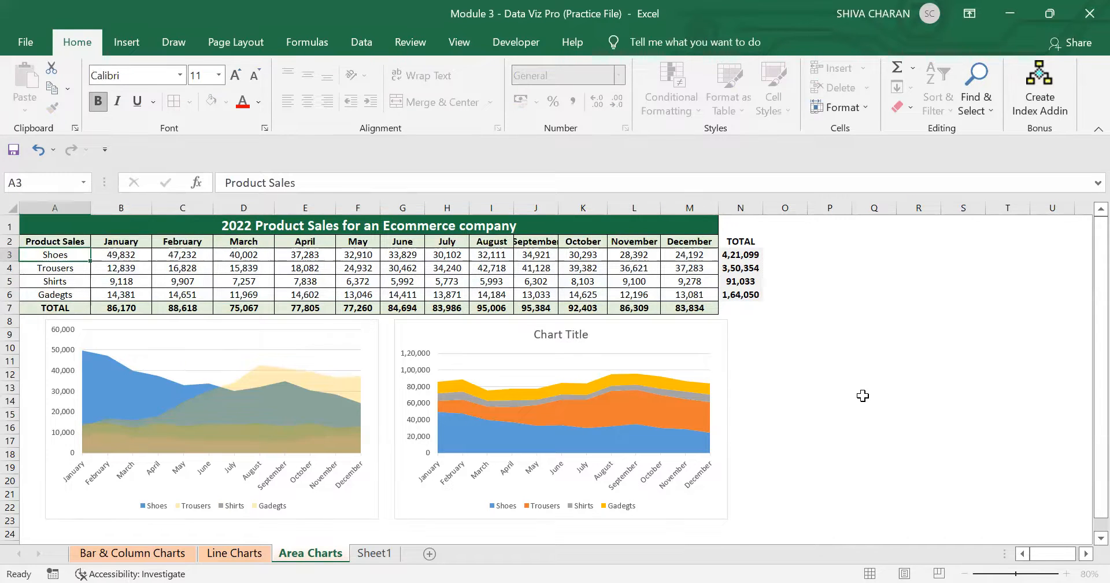
left_click(863, 398)
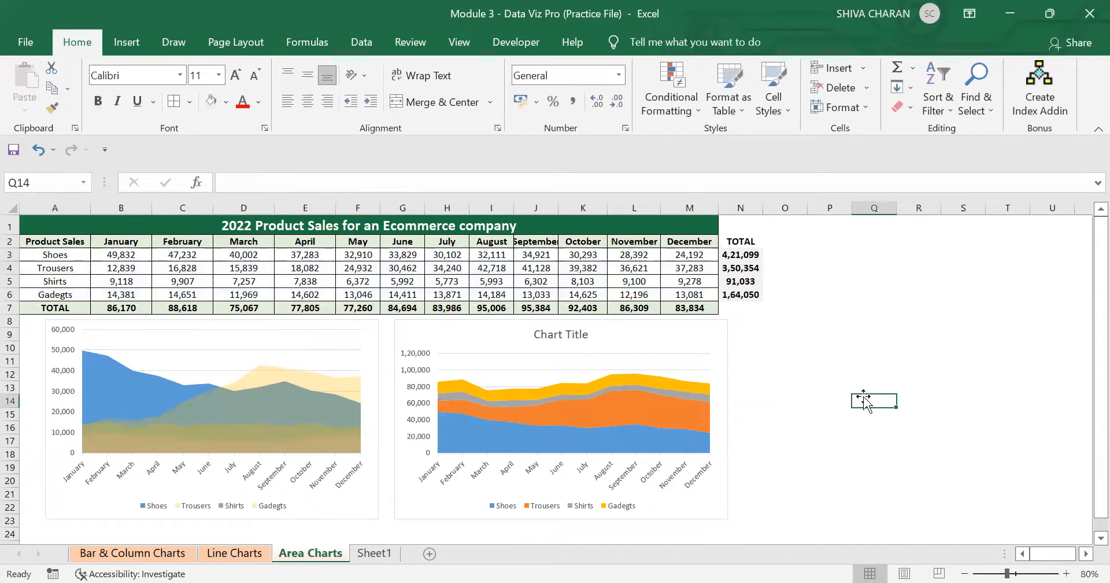
Nudge the stacked area chart slightly to the left so it sits closer to the first chart.
left_click(693, 335)
left_click_drag(694, 334, 685, 333)
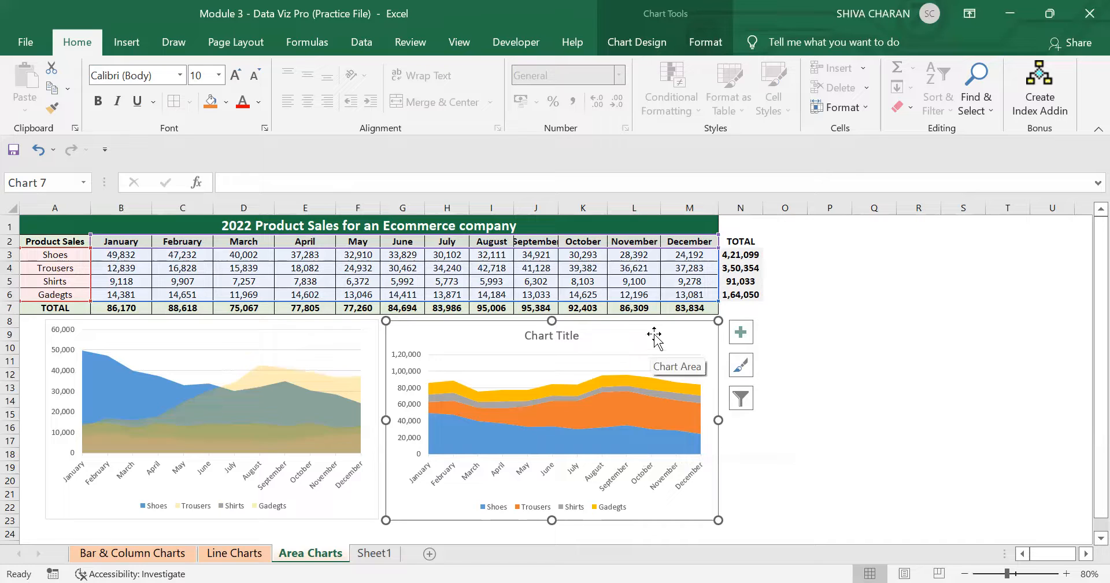
left_click(924, 478)
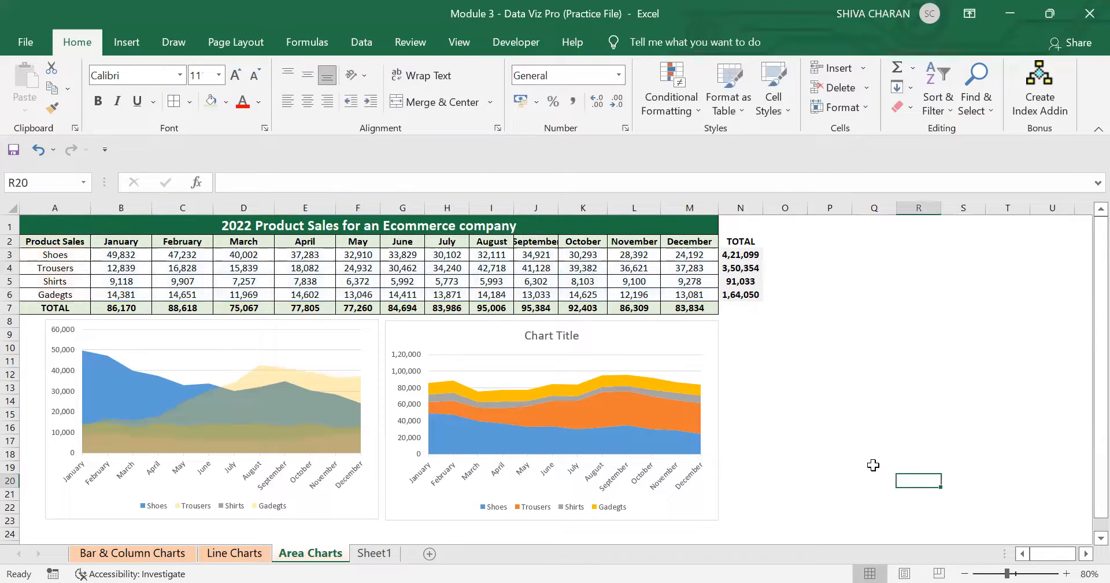
left_click(340, 509)
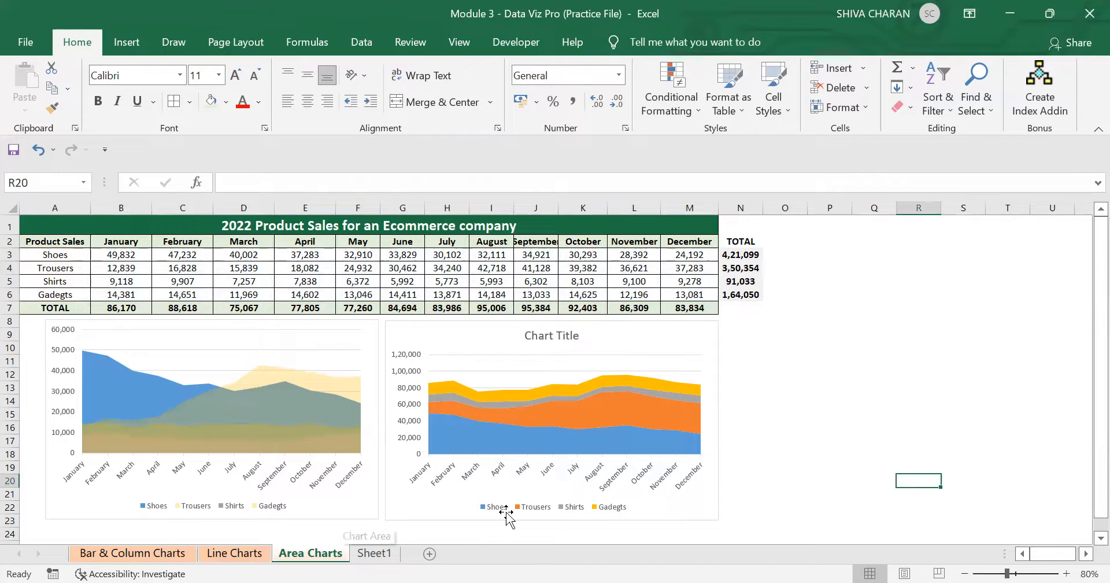
left_click(689, 507)
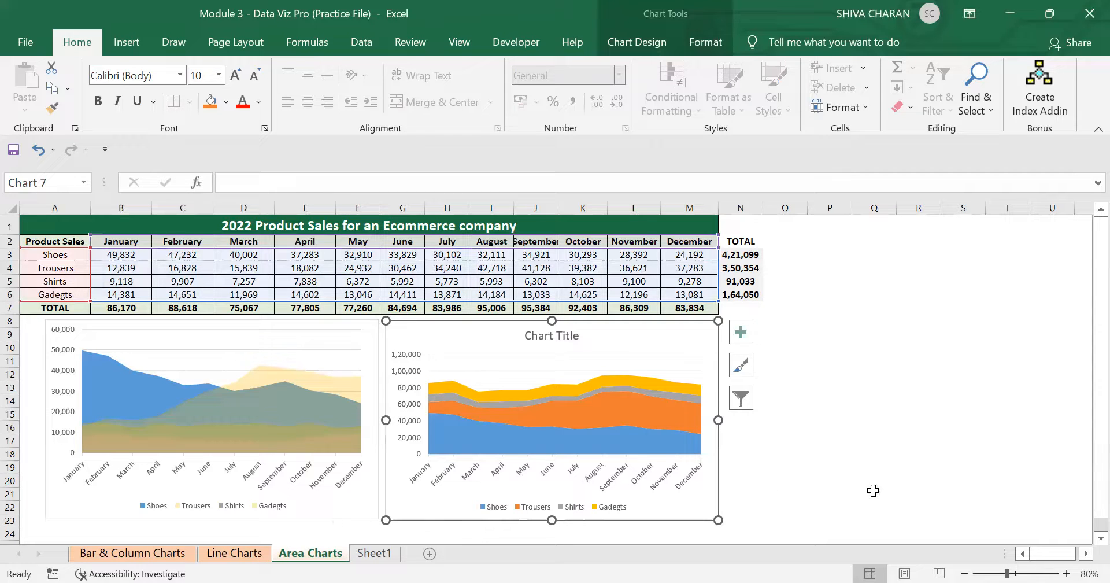
left_click(873, 490)
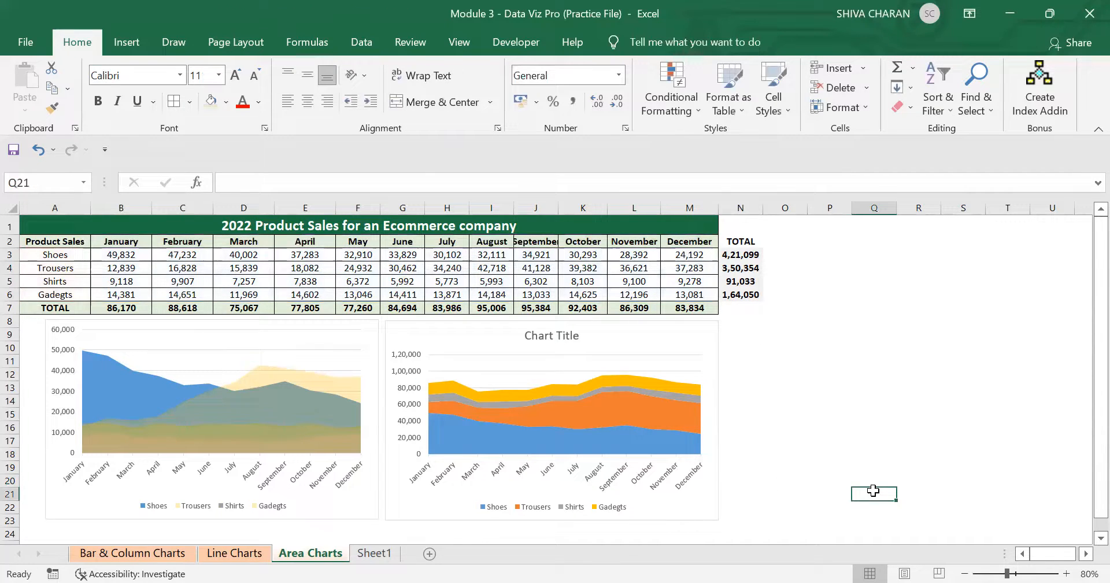